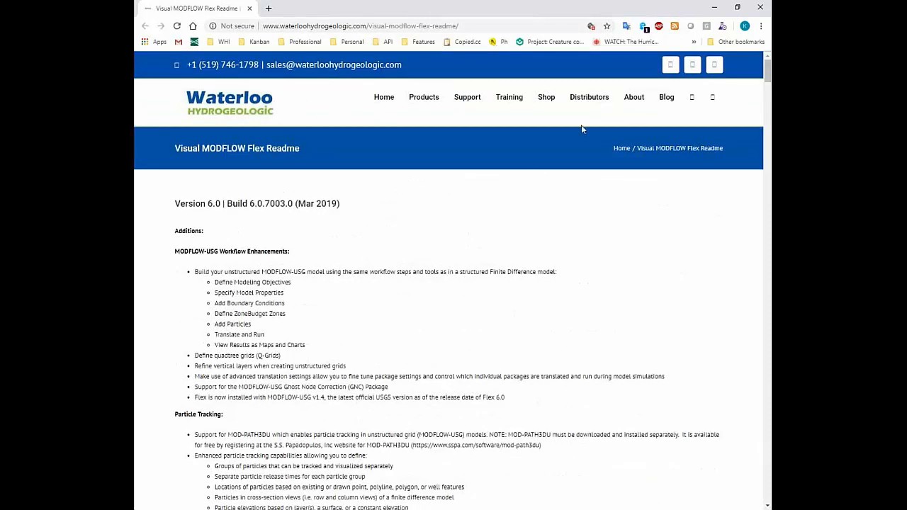
Step: Switch to Visual MODFLOW Flex and examine the conceptual model's layers from several angles in 3D Viewer - 1
left_click(756, 9)
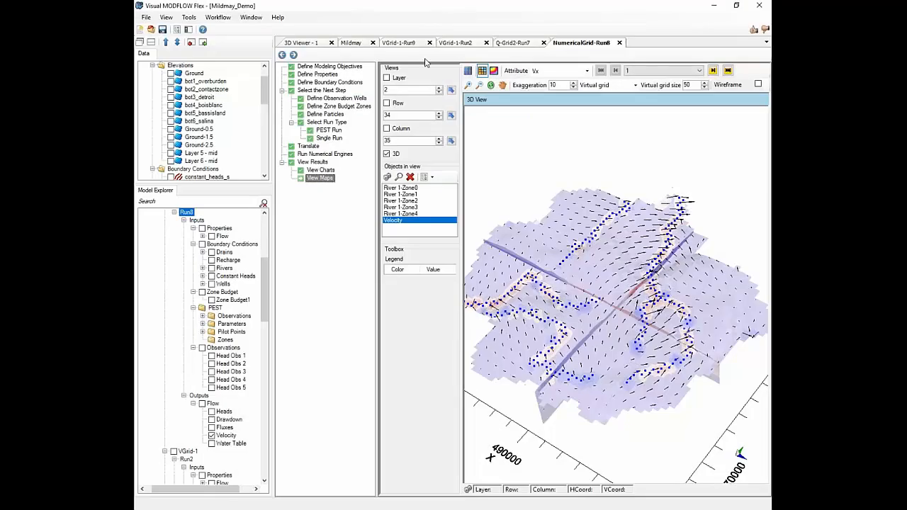
left_click(302, 44)
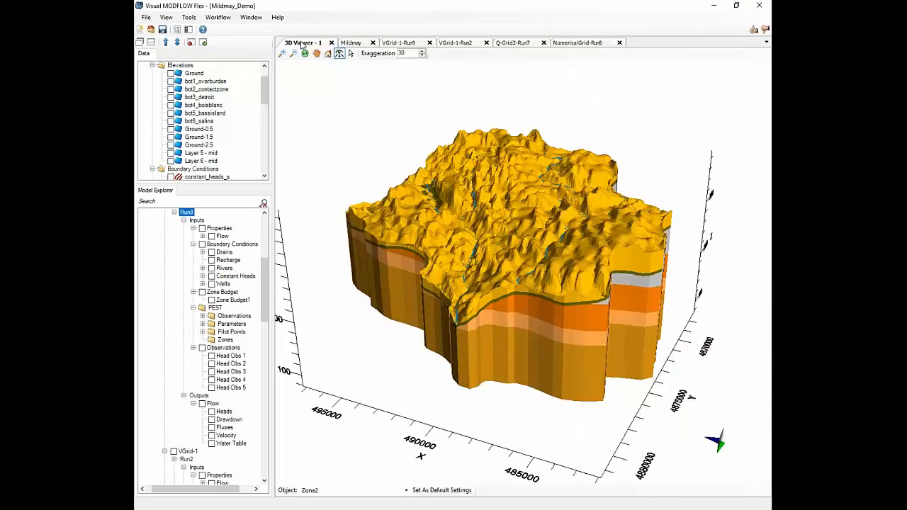
left_click_drag(470, 272, 506, 294)
left_click_drag(588, 380, 596, 319)
left_click_drag(497, 321, 493, 403)
left_click_drag(420, 351, 363, 319)
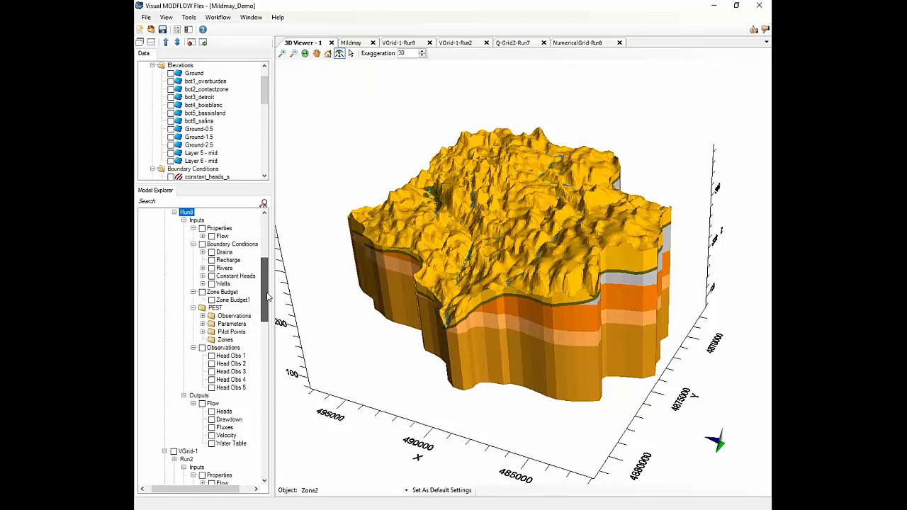
Step: Hide Zone1 and Zone2 of the structure in the 3D view to expose the underlying zones
left_click(175, 237)
left_click(174, 244)
left_click_drag(503, 253, 419, 318)
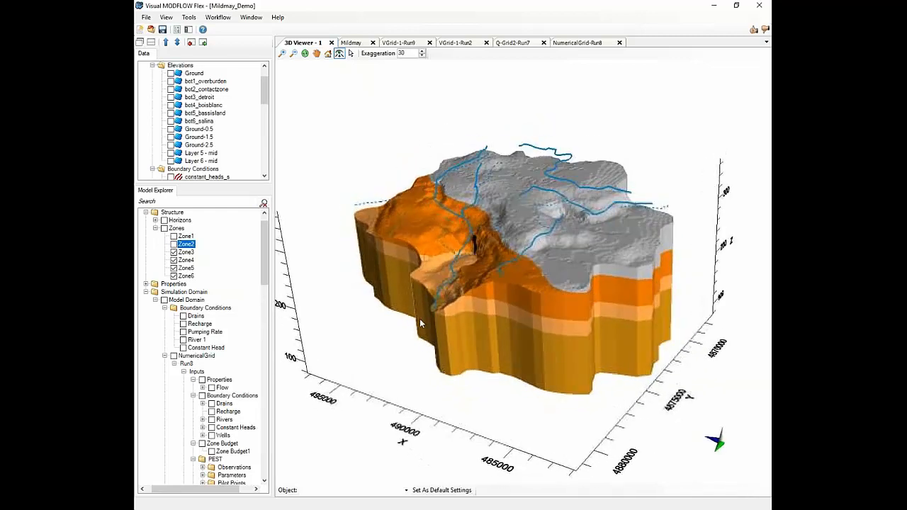
Step: In the Mildmay workflow, review the unstructured V-Grid settings and its layer refinement options, and cancel without creating a grid
left_click(352, 42)
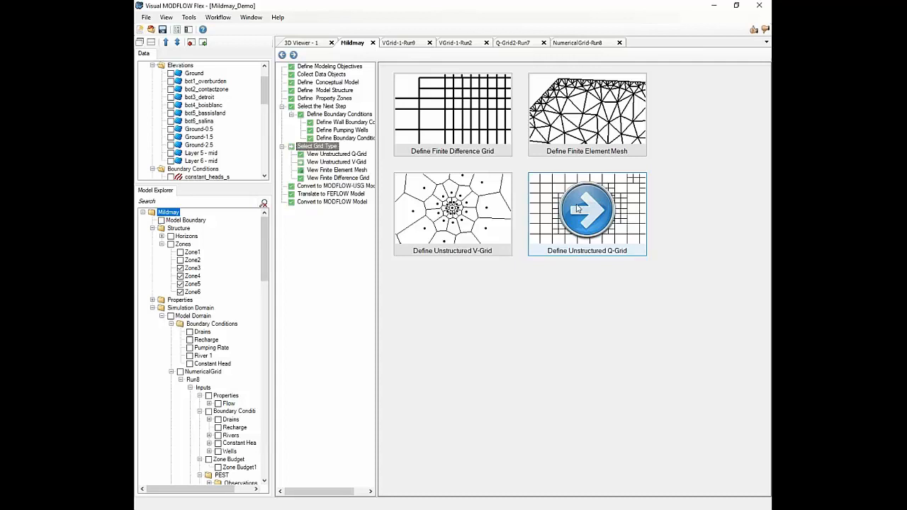
left_click(448, 217)
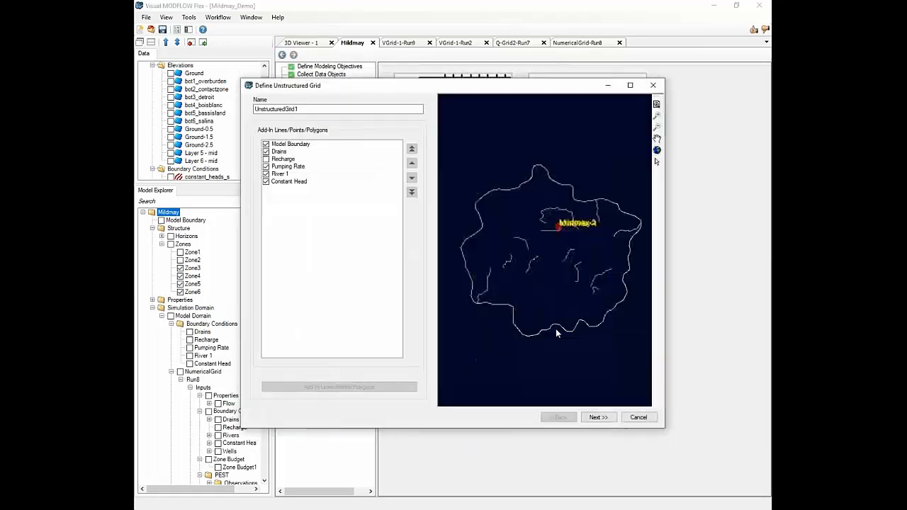
left_click(595, 417)
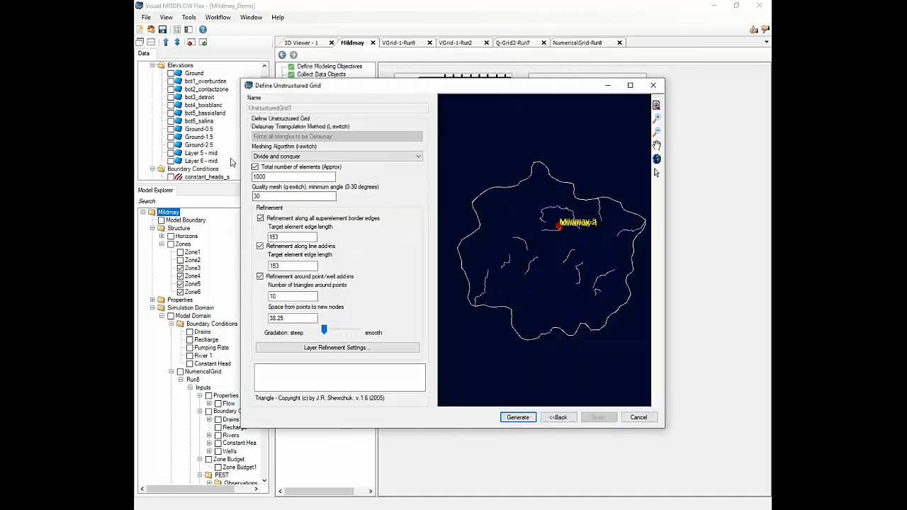
left_click(366, 347)
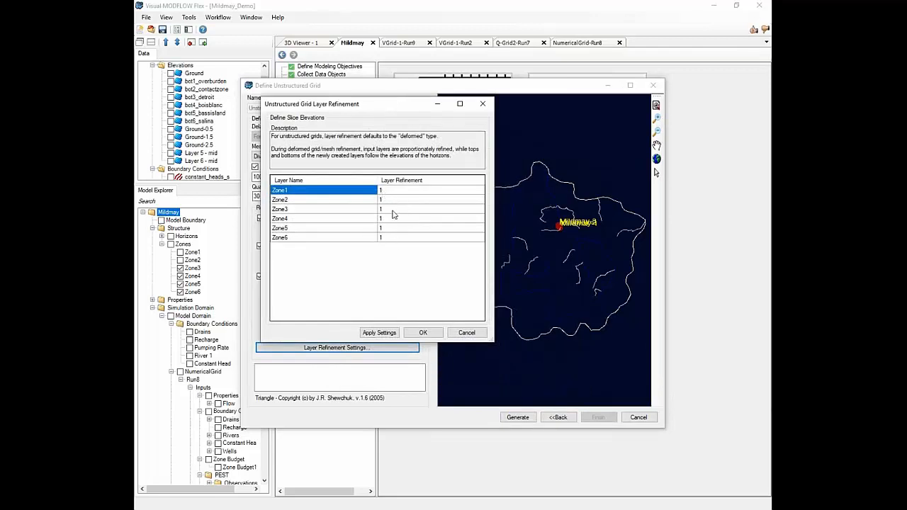
left_click(466, 332)
left_click(639, 416)
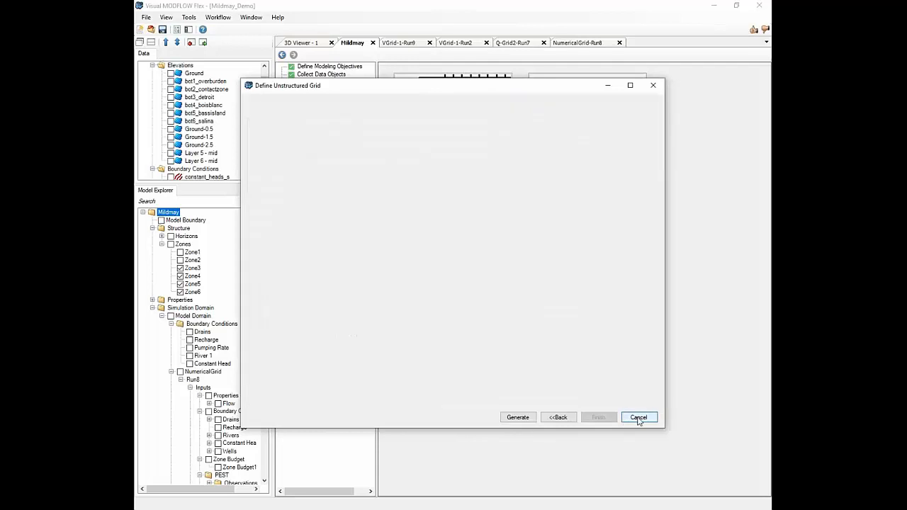
Step: Start defining an unstructured Q-Grid named Q-Grid11, with cell height and cell width both set to 400
mouse_move(570, 228)
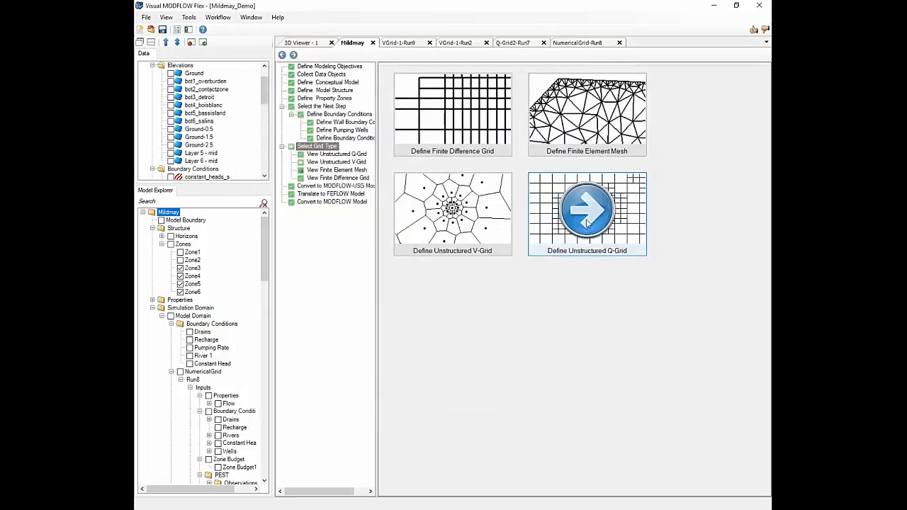
left_click(587, 223)
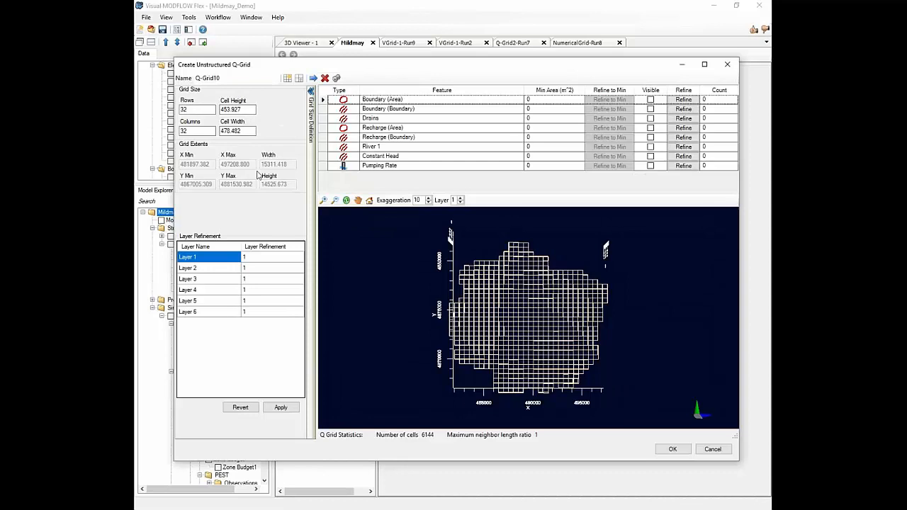
left_click(229, 79)
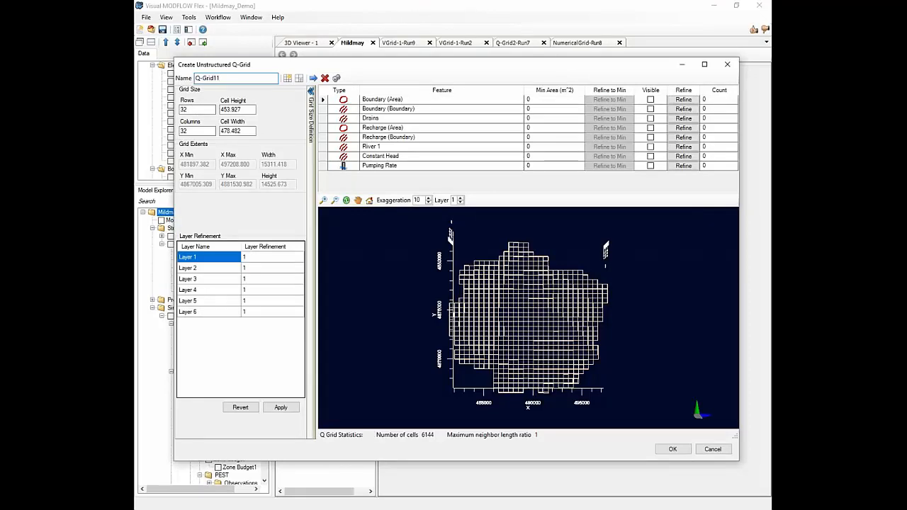
left_click(220, 109)
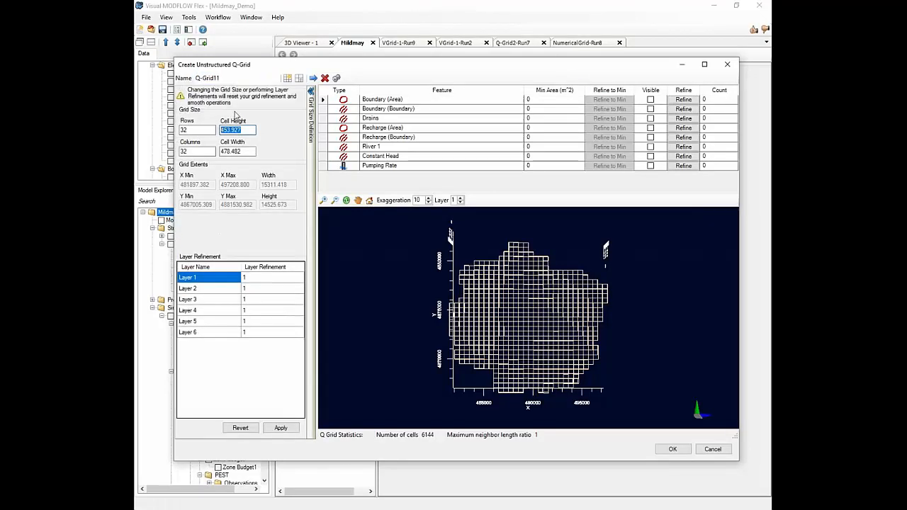
type("400")
key("Tab")
key("Tab")
type("400")
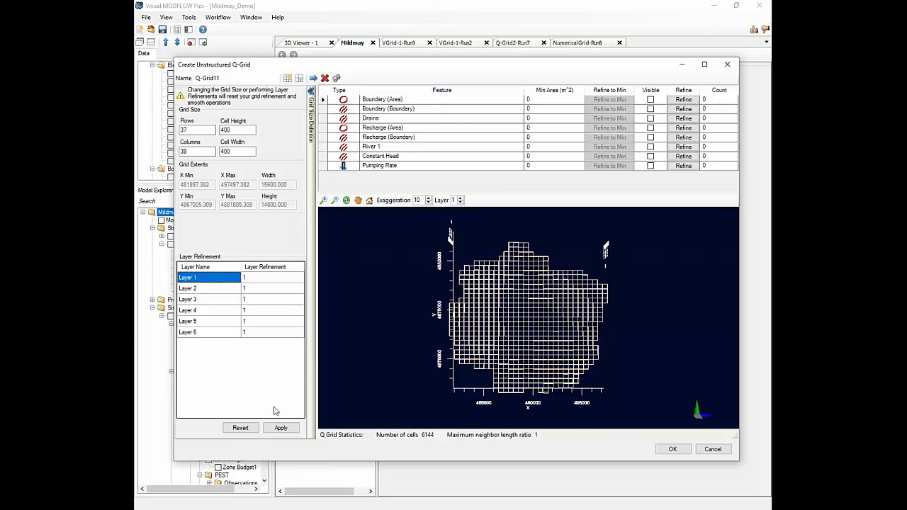
Step: Set the layer refinement of Layer 6 to 3 and apply the grid size definition
left_click(249, 334)
type("3")
left_click(282, 428)
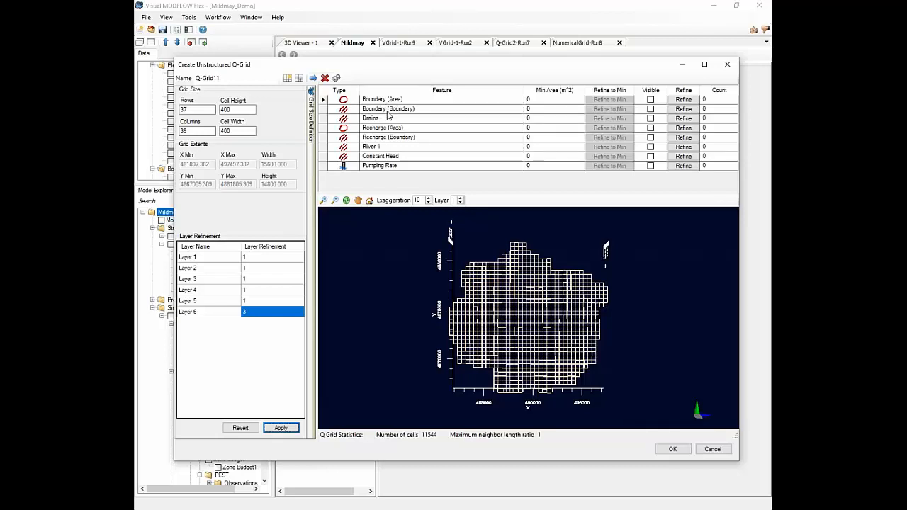
Step: Refine the grid once along the Boundary (Boundary) feature and set the preview's exaggeration to 0
left_click(685, 111)
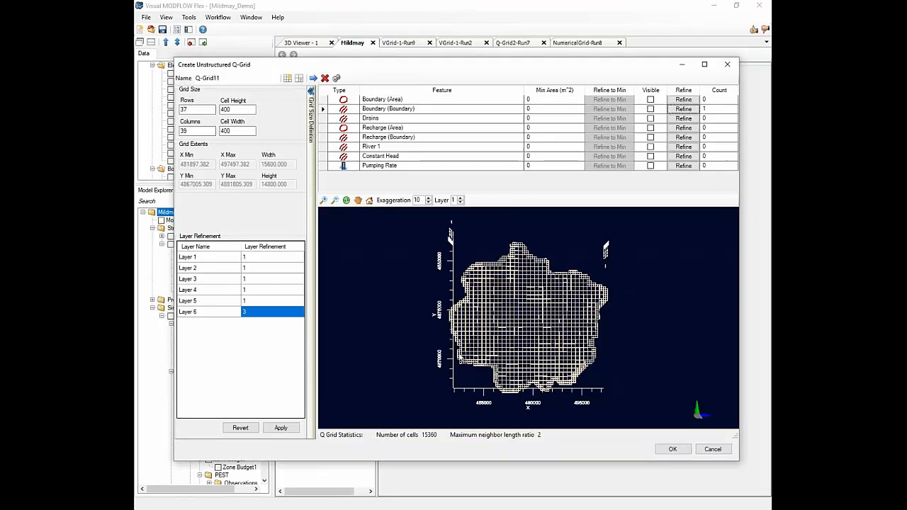
left_click(415, 200)
type("0")
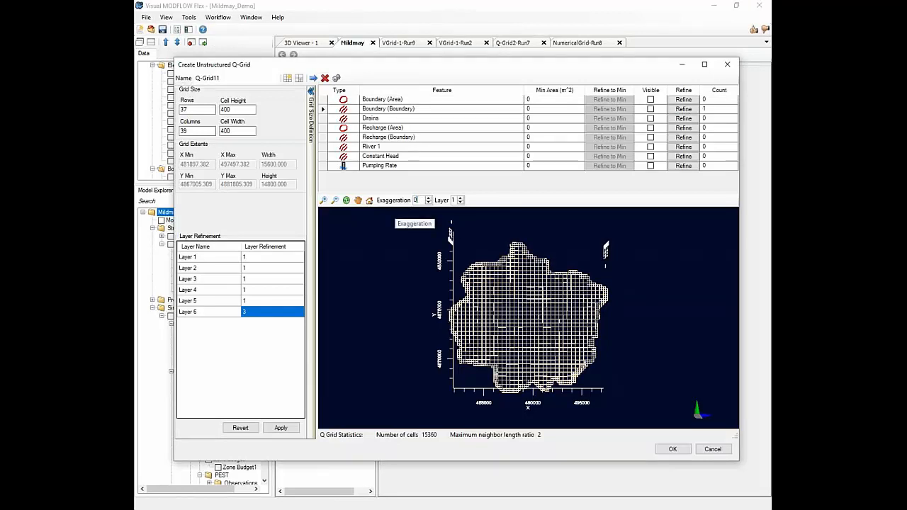
scroll(501, 249, "up", 3)
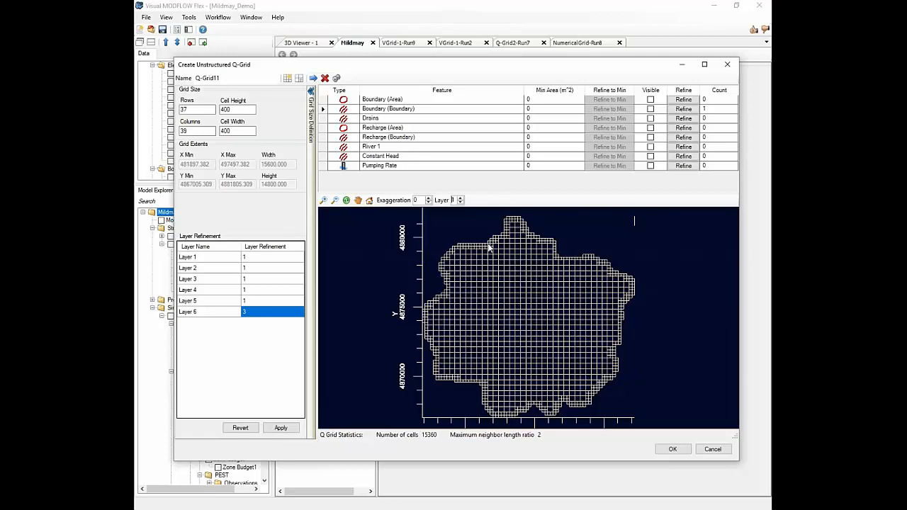
Step: Set the minimum area for Drains to 10000 m² and refine the grid to that minimum
left_click(528, 117)
type("10000")
left_click(620, 120)
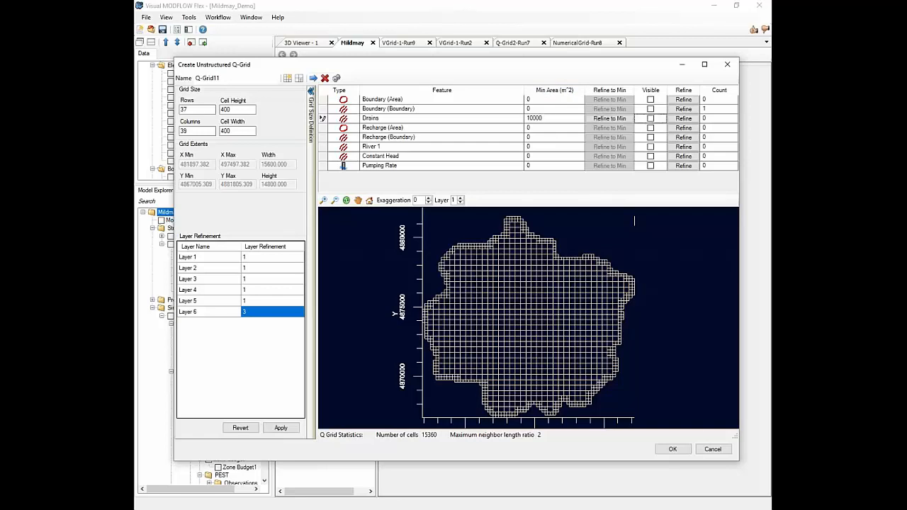
left_click(618, 119)
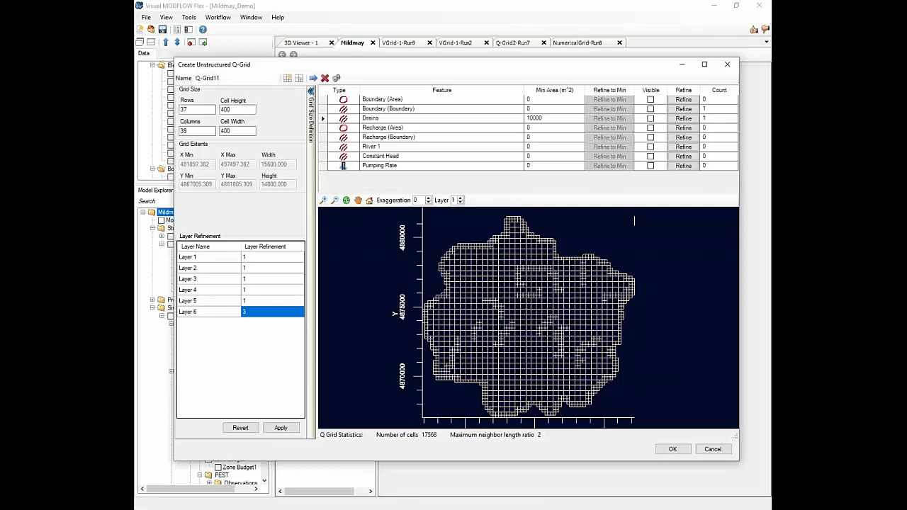
Step: Set the minimum area for River 1 to 10000 m² and refine the grid to that minimum
left_click(378, 138)
left_click(374, 147)
left_click(510, 147)
type("10000")
key("Tab")
left_click(596, 148)
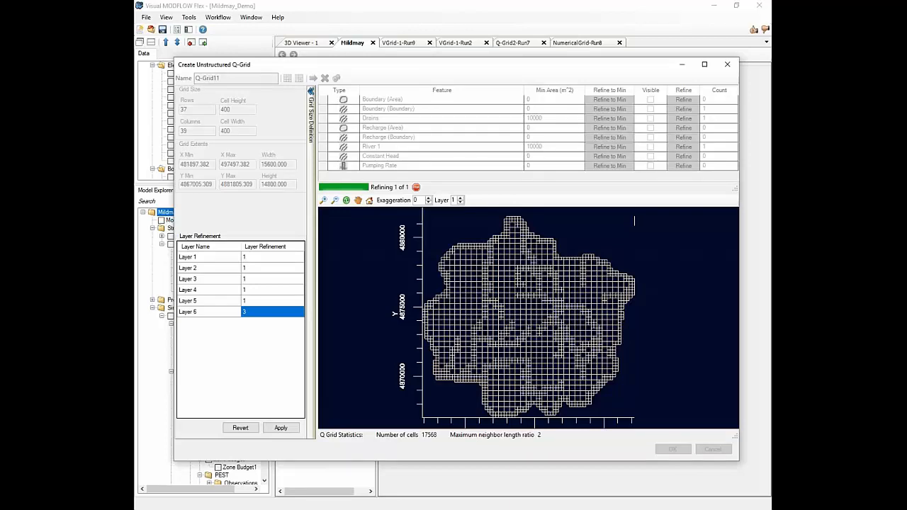
Step: Lower the minimum area for River 1 to 5000 m² and refine the grid to it
left_click_drag(543, 146, 529, 152)
type("5000")
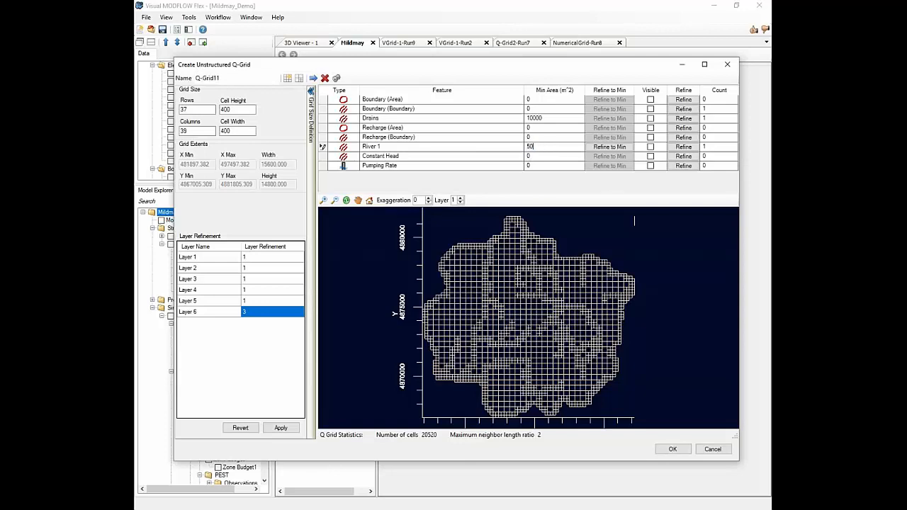
left_click(614, 151)
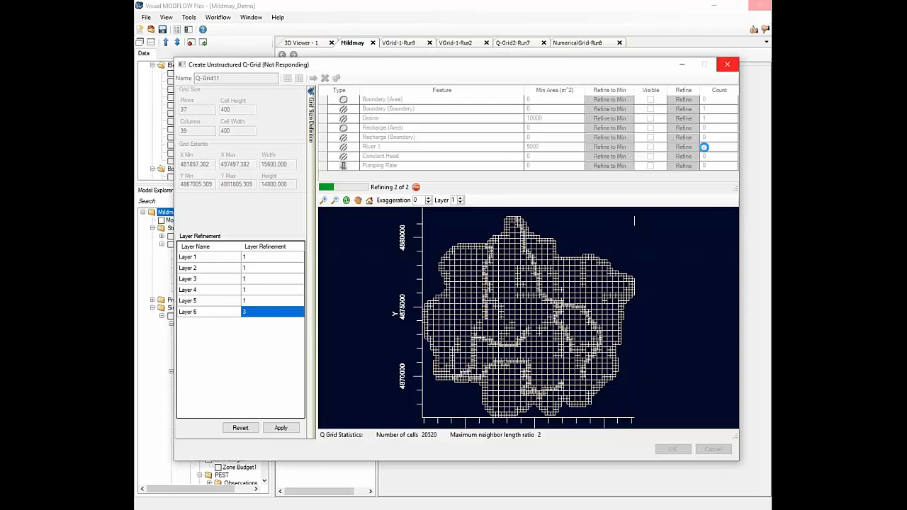
Step: Set the minimum area for Pumping Rate to 1000 m² and refine the grid to that minimum
left_click(515, 167)
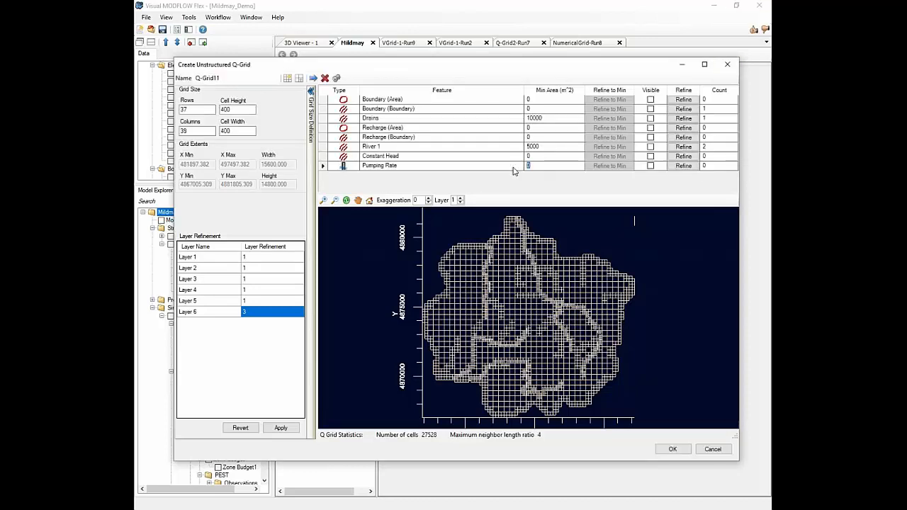
type("1000")
left_click(609, 166)
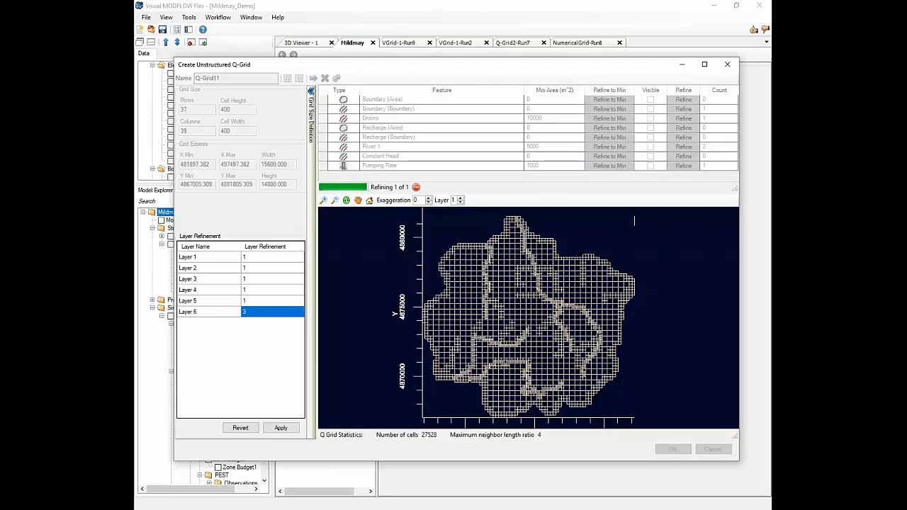
Step: Show the River 1 feature over the grid preview and change its display colour to light cyan
scroll(542, 317, "up", 5)
scroll(572, 248, "down", 3)
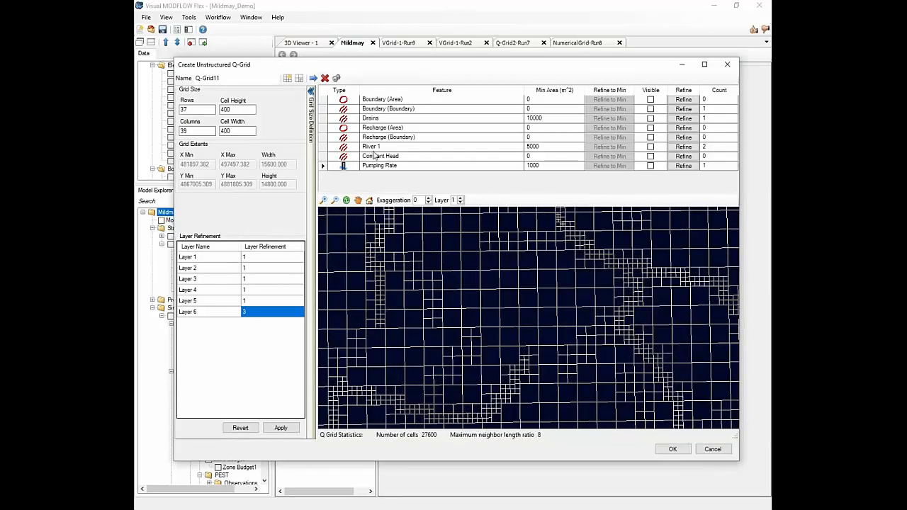
left_click(649, 146)
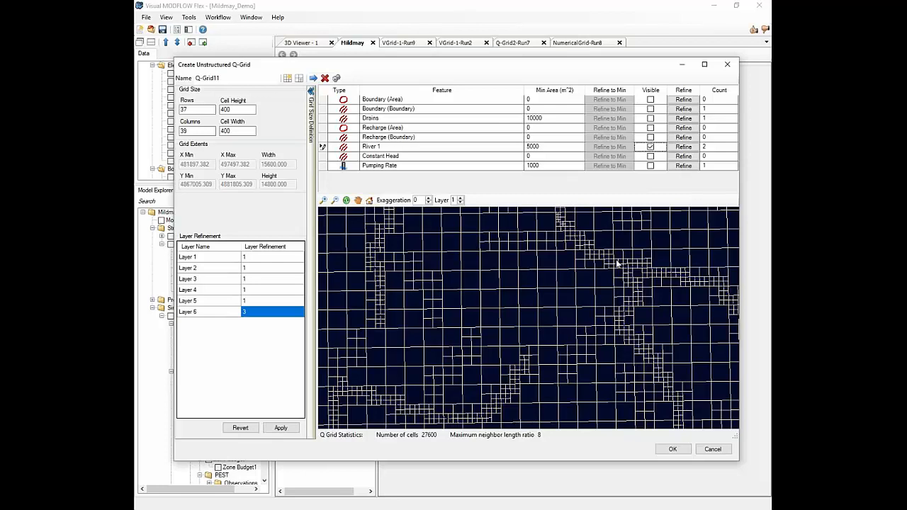
left_click(336, 78)
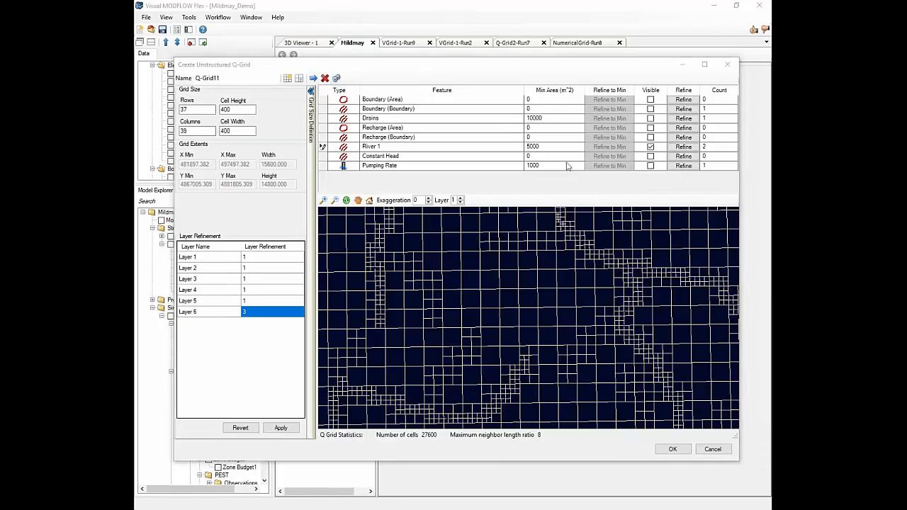
left_click(370, 190)
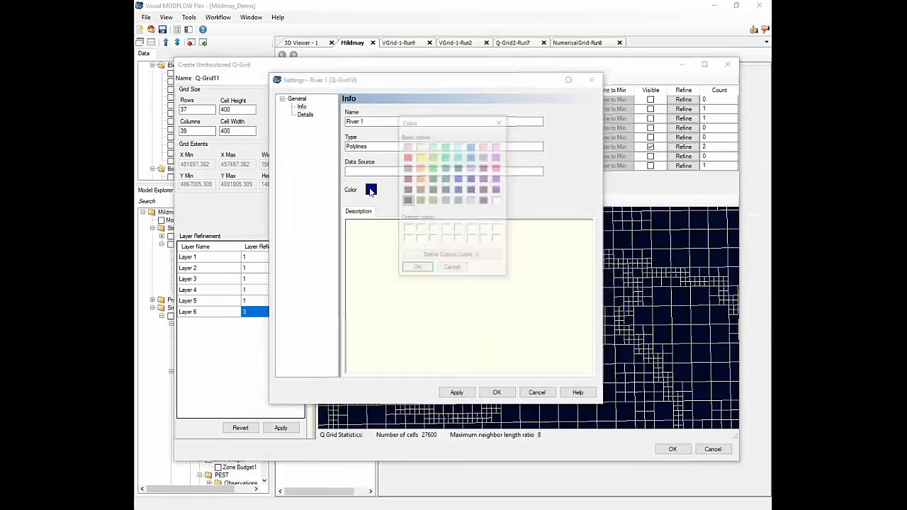
left_click(458, 147)
left_click(425, 268)
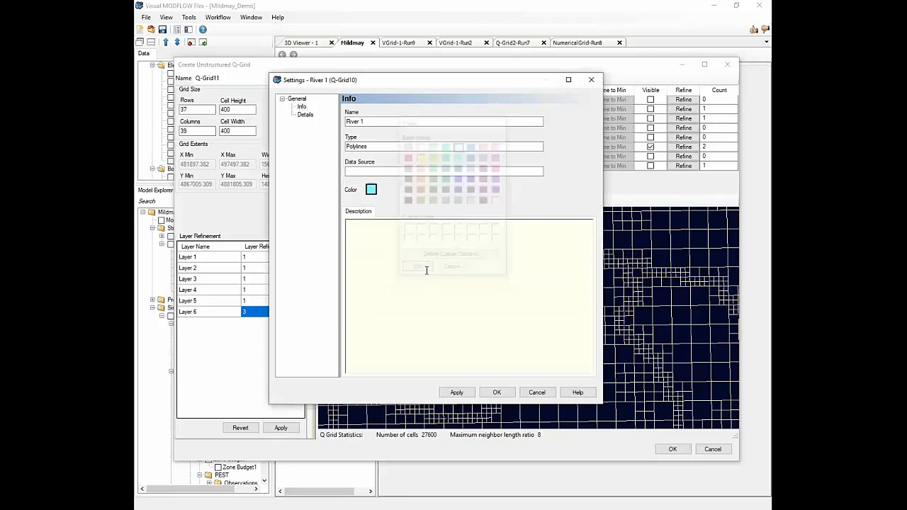
left_click(497, 393)
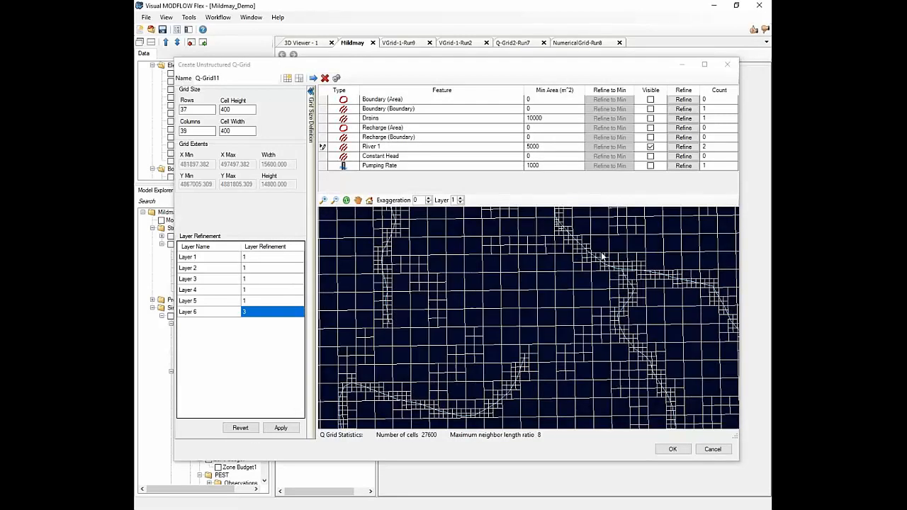
Step: Show the Pumping Rate wells in the grid preview and inspect the refined cells around them and along the river
left_click(358, 200)
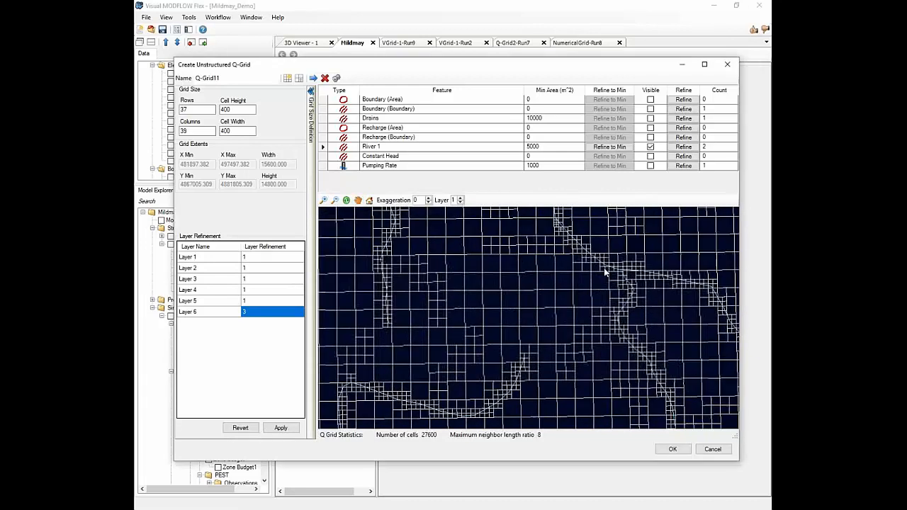
left_click_drag(629, 280, 631, 348)
left_click_drag(560, 265, 594, 341)
scroll(594, 341, "up", 5)
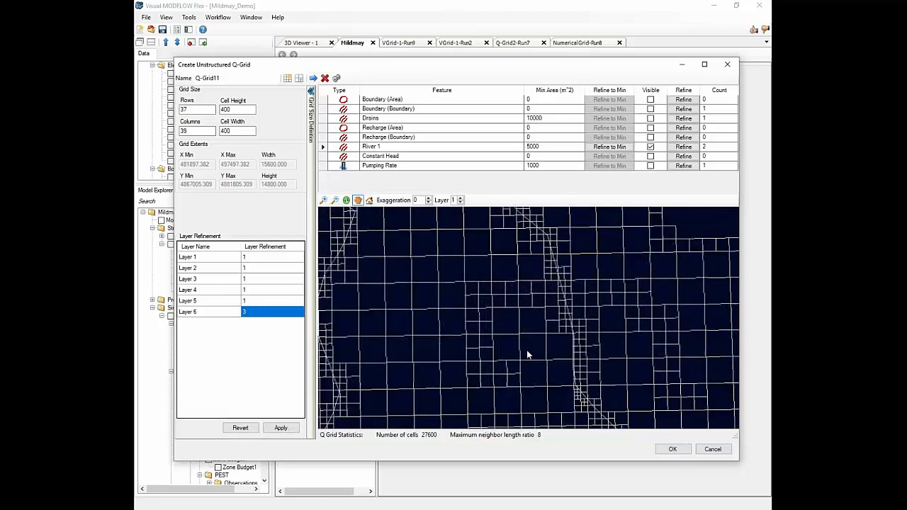
left_click(650, 165)
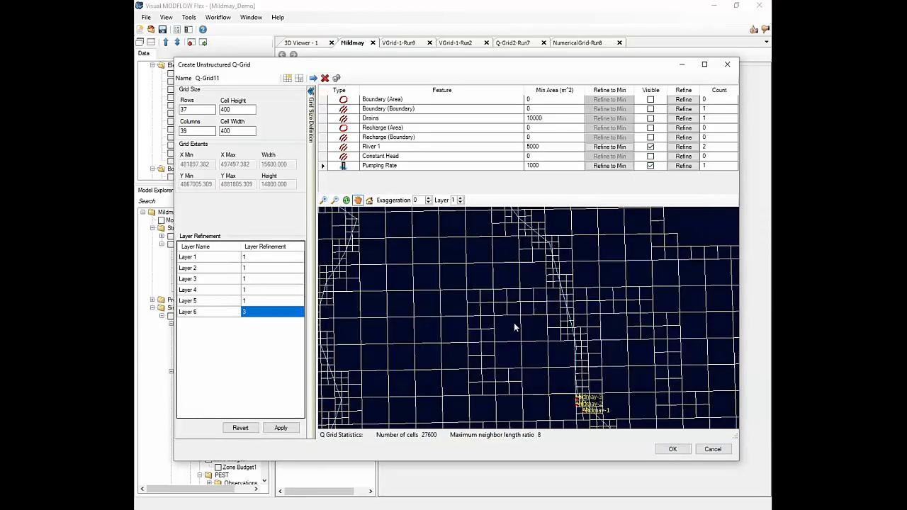
left_click_drag(541, 350, 499, 318)
scroll(506, 278, "up", 4)
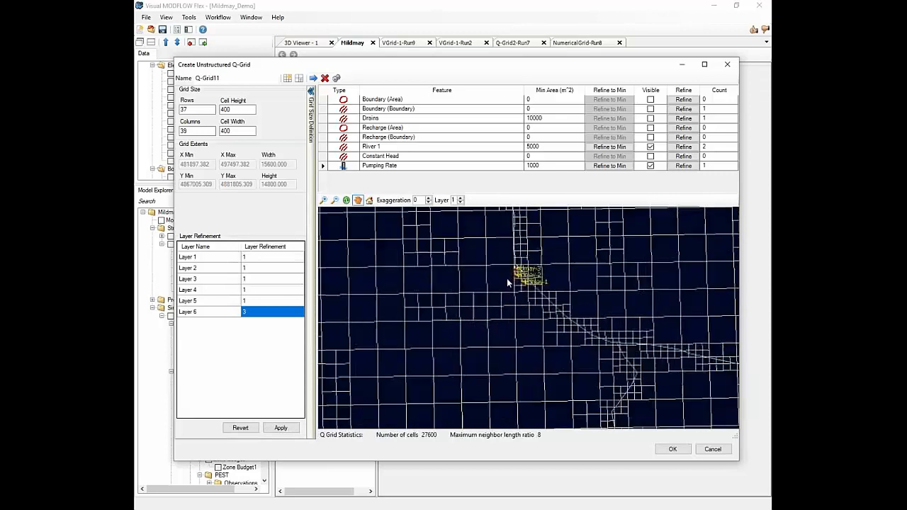
Step: Lower the minimum area for Pumping Rate to 500 m² and refine the grid around the wells to that minimum
scroll(510, 278, "up", 2)
left_click_drag(534, 218, 560, 278)
scroll(561, 279, "up", 2)
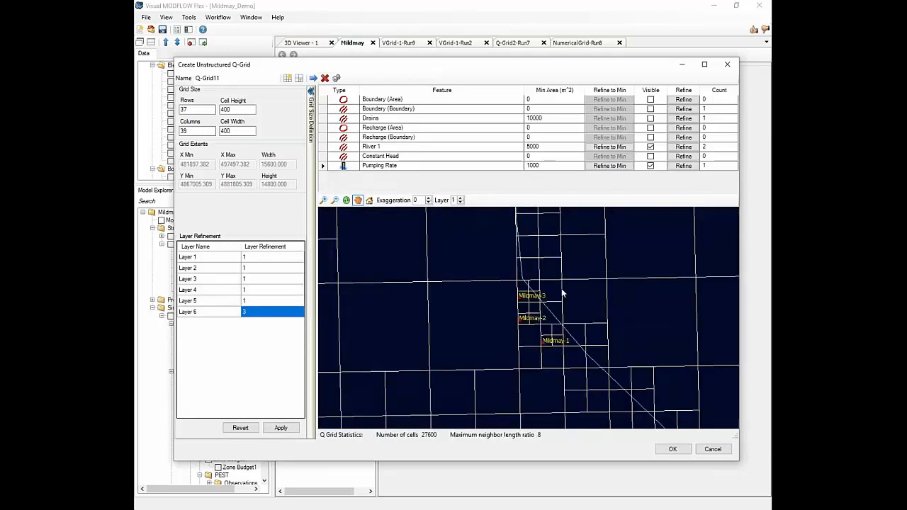
left_click(551, 167)
type("500")
left_click(617, 168)
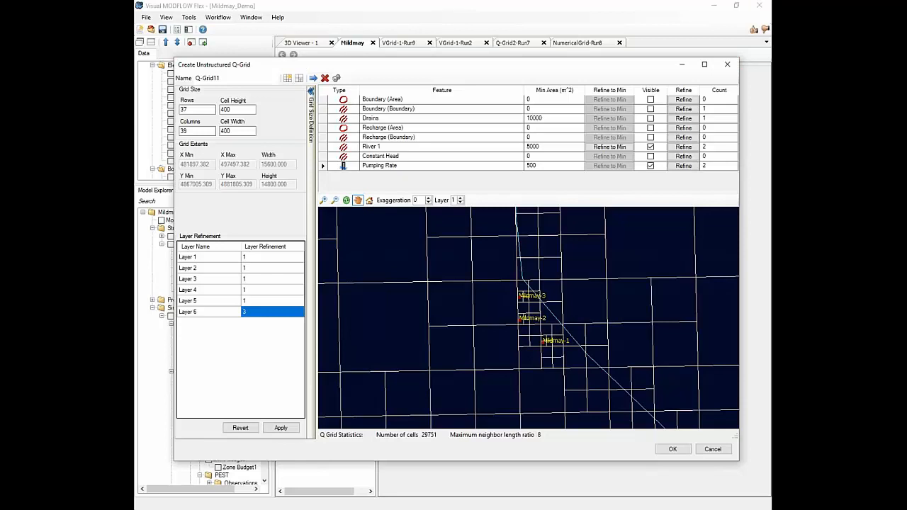
Step: Smooth the refined Q-Grid to reduce the size differences between neighbouring cells and review the whole grid in the preview
left_click(299, 78)
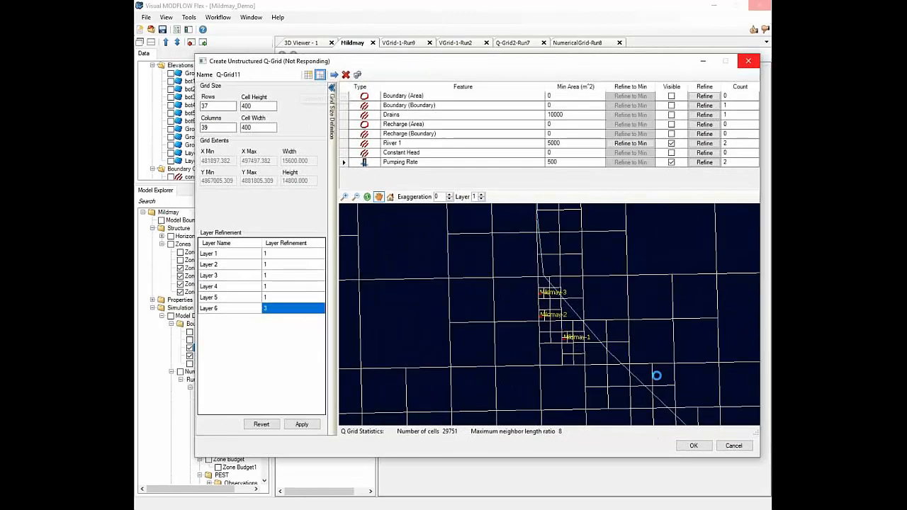
scroll(535, 325, "down", 4)
scroll(538, 319, "up", 4)
Step: Add the SiteArea polygon data object to the Q-Grid's refinement features and locate it in the preview
left_click_drag(399, 57, 500, 49)
left_click_drag(268, 96, 253, 170)
left_click(186, 162)
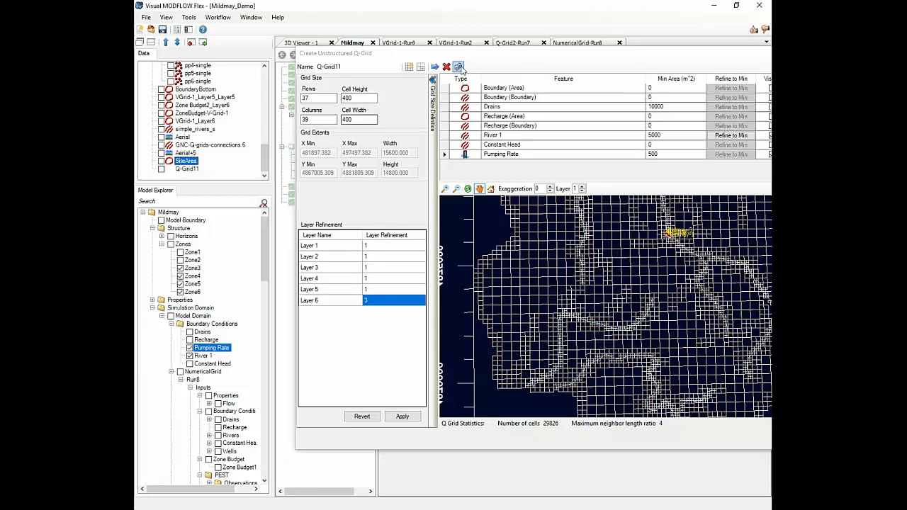
left_click(435, 66)
left_click_drag(571, 55, 439, 39)
scroll(527, 278, "up", 3)
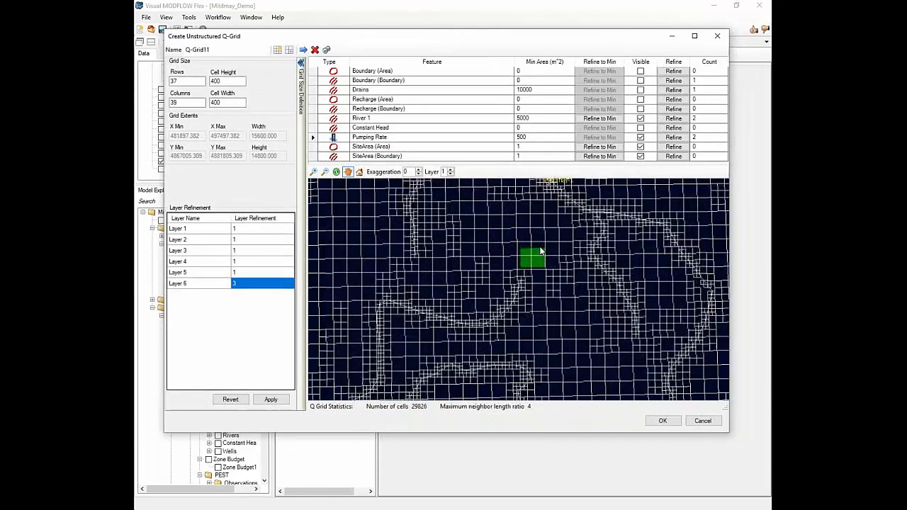
Step: Set the minimum area for SiteArea (Boundary) to 1000 m² and refine the grid to that minimum
left_click(553, 160)
type("100")
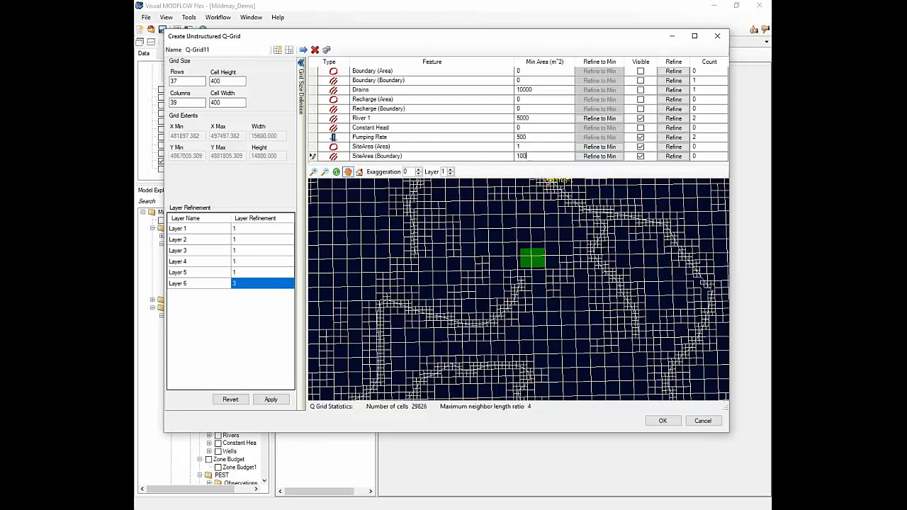
type("0")
left_click(600, 156)
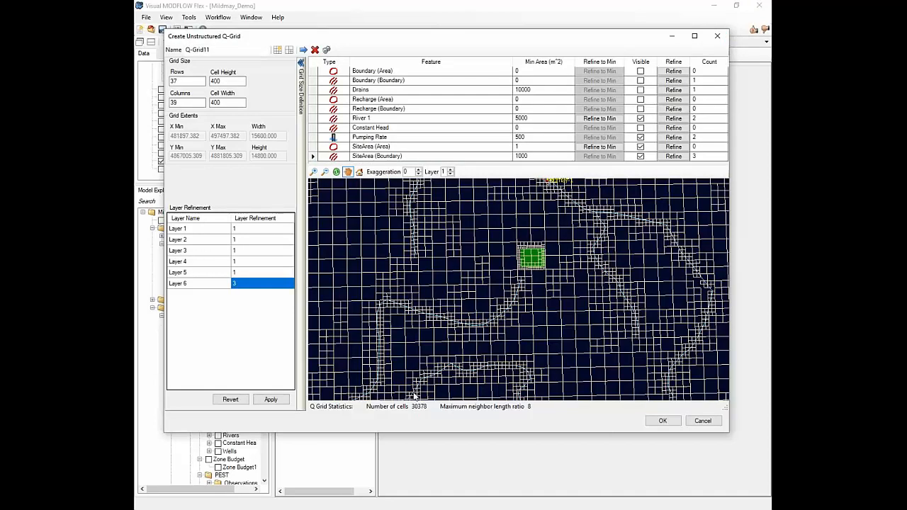
Step: Reset the Q-Grid to its unrefined state and cancel the grid creation
left_click(277, 49)
scroll(546, 262, "down", 2)
scroll(544, 267, "down", 3)
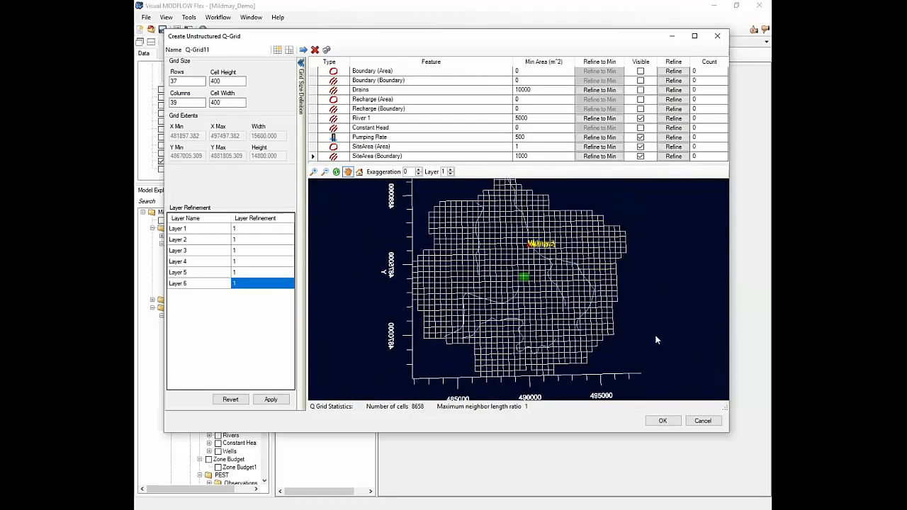
left_click(703, 421)
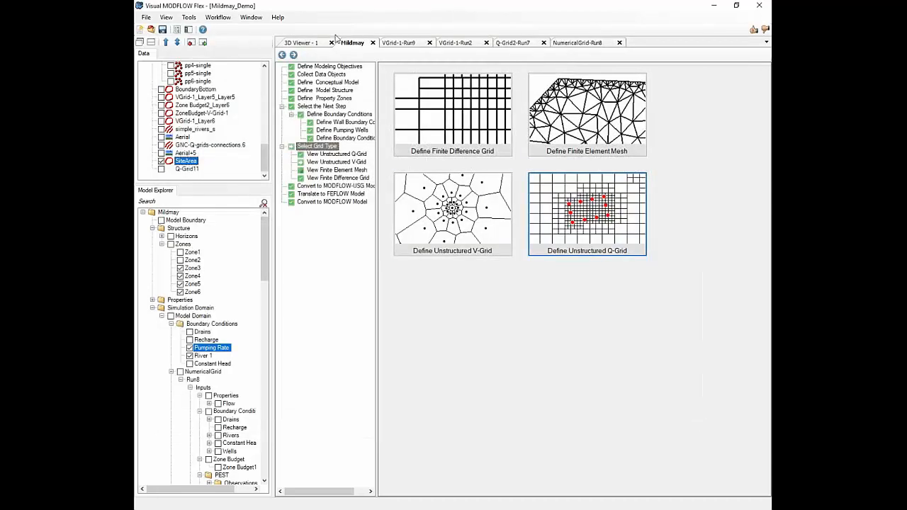
Step: Switch to the VGrid-1-Run9 workflow and review its modeling objectives, properties and boundary conditions
left_click(396, 43)
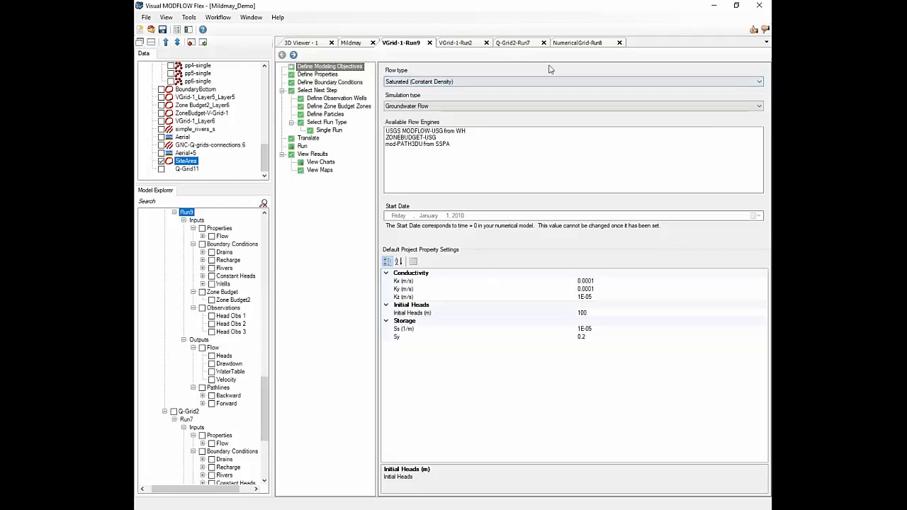
left_click(465, 131)
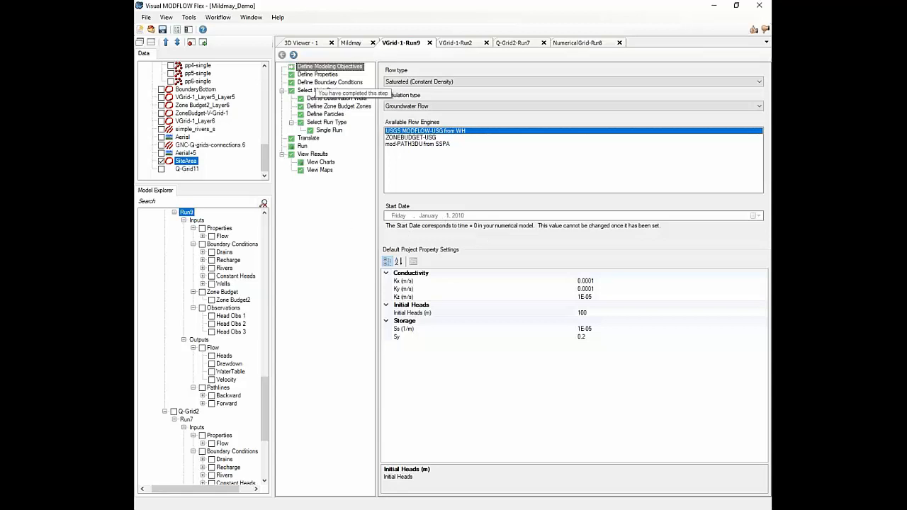
left_click(317, 74)
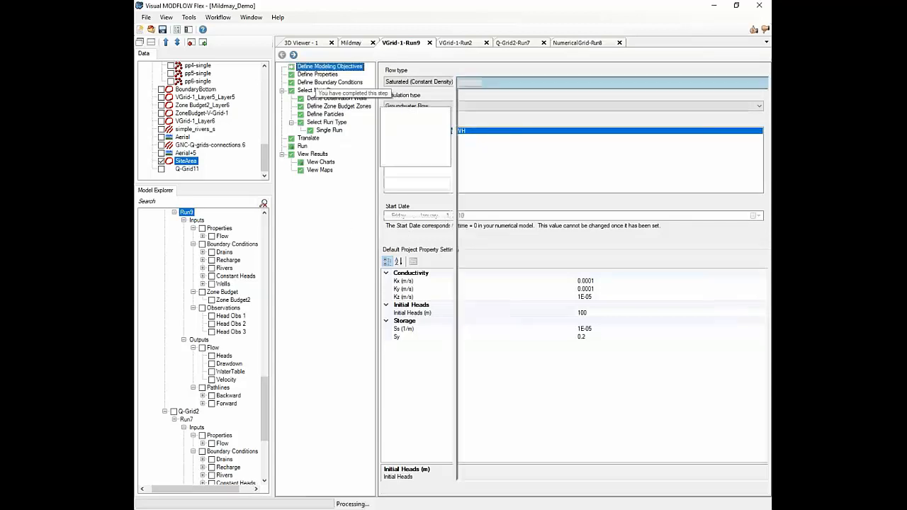
left_click(325, 82)
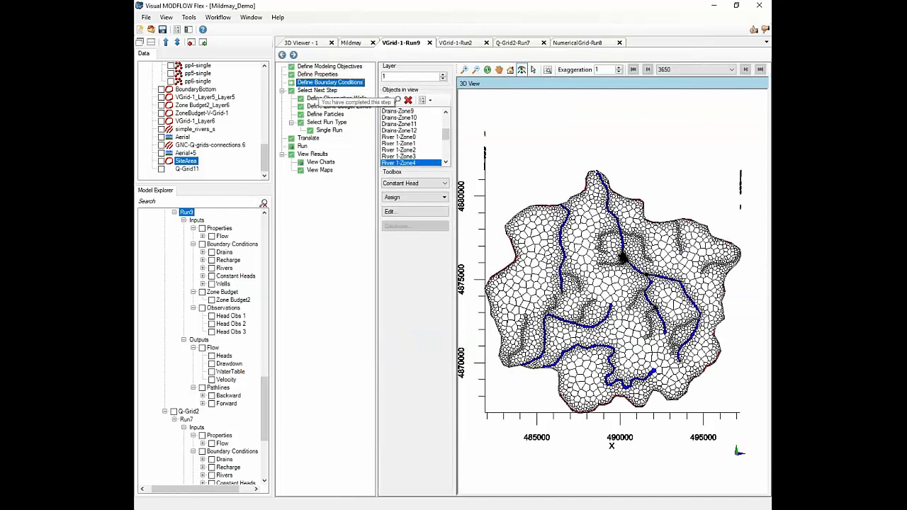
Step: Add the Head Obs 4 data object to the run's observation wells as a new well group named Head Obs 4
left_click(320, 99)
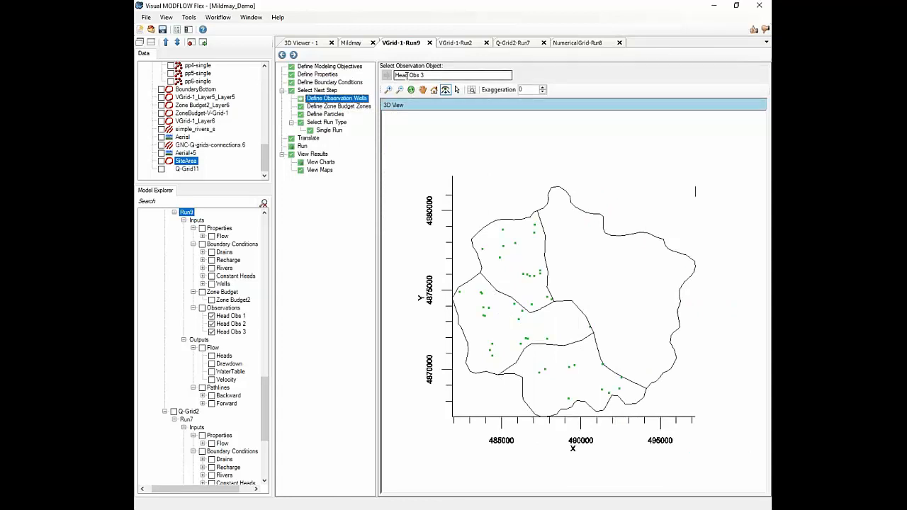
left_click_drag(263, 157, 263, 128)
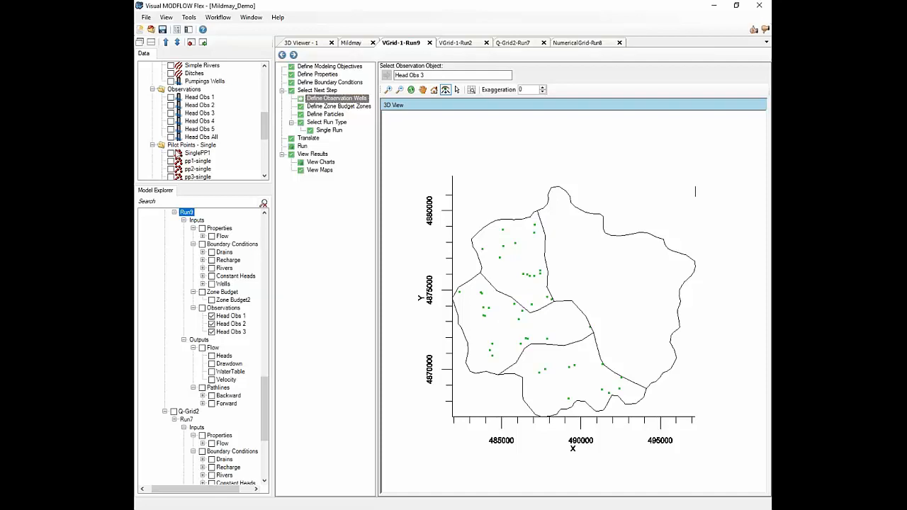
left_click(200, 123)
left_click(386, 75)
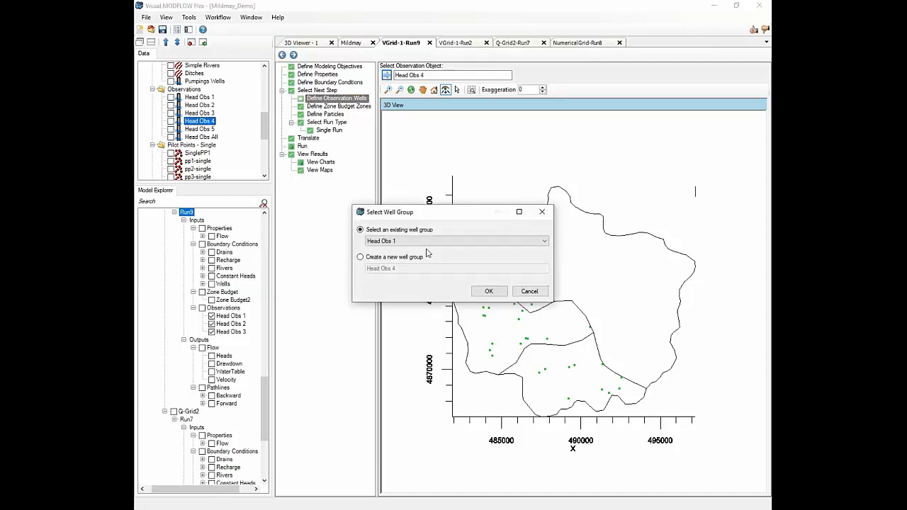
left_click(379, 260)
left_click(383, 231)
left_click(386, 241)
left_click(386, 241)
left_click(377, 259)
left_click(487, 291)
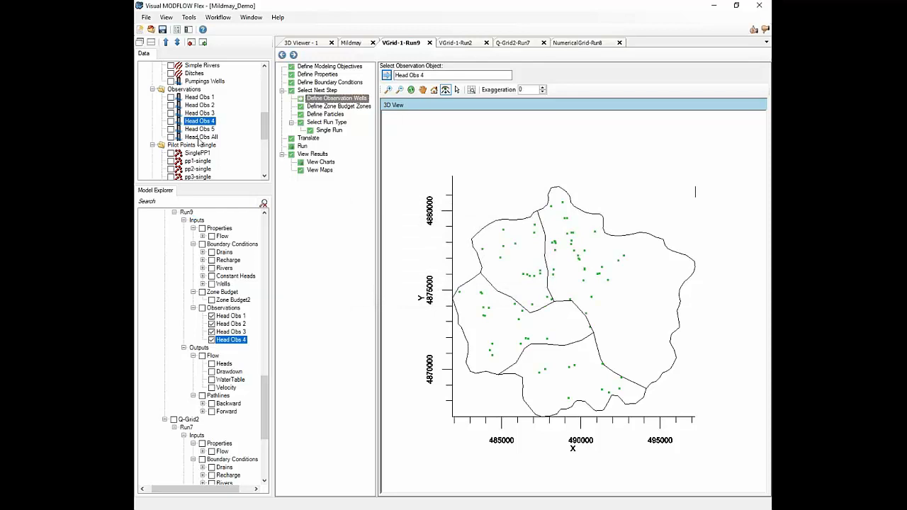
Step: Add the Head Obs 5 data object to the observation wells as a new well group named Head Obs 5
left_click(199, 130)
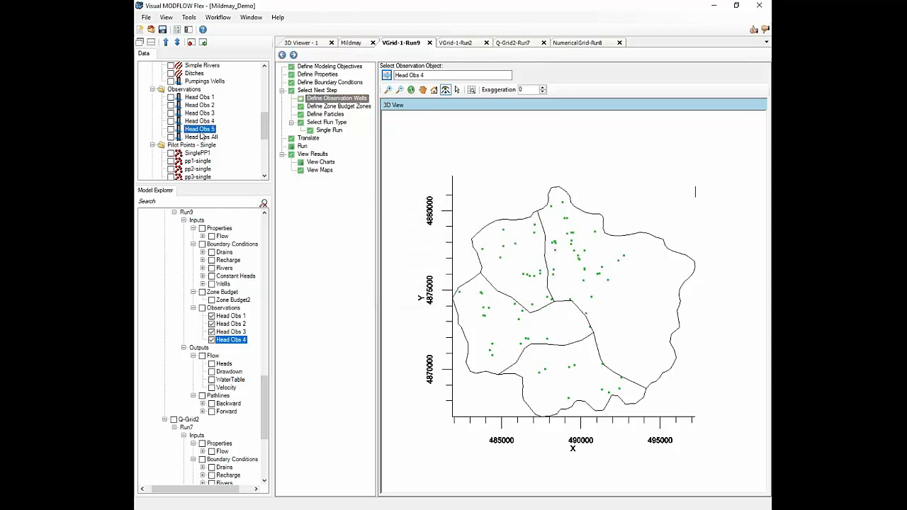
left_click(386, 75)
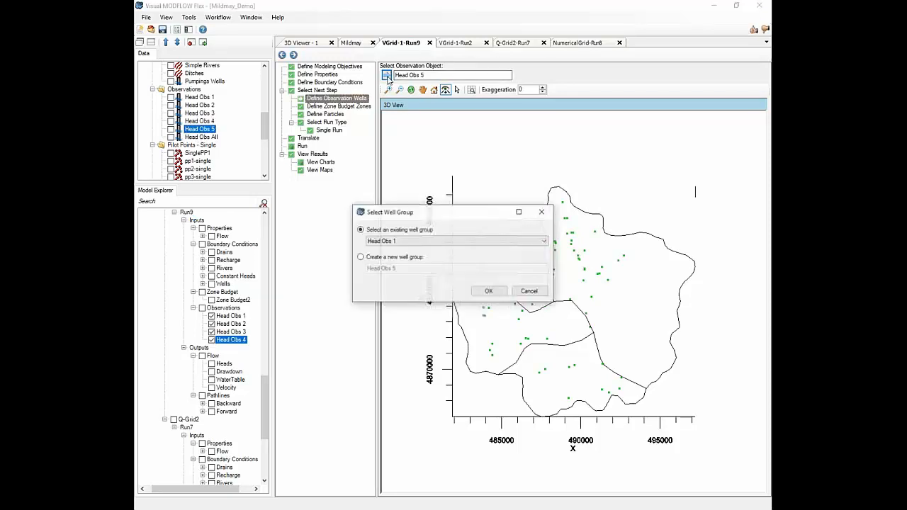
left_click(376, 260)
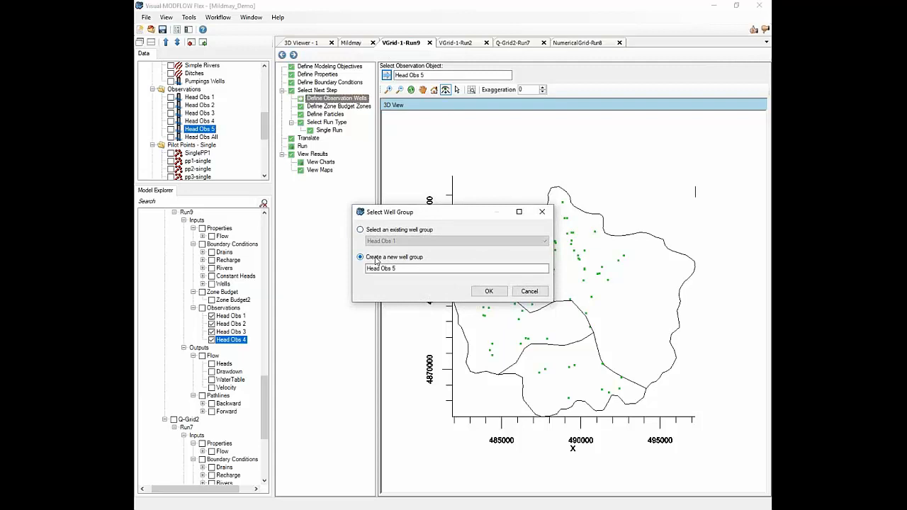
left_click(488, 292)
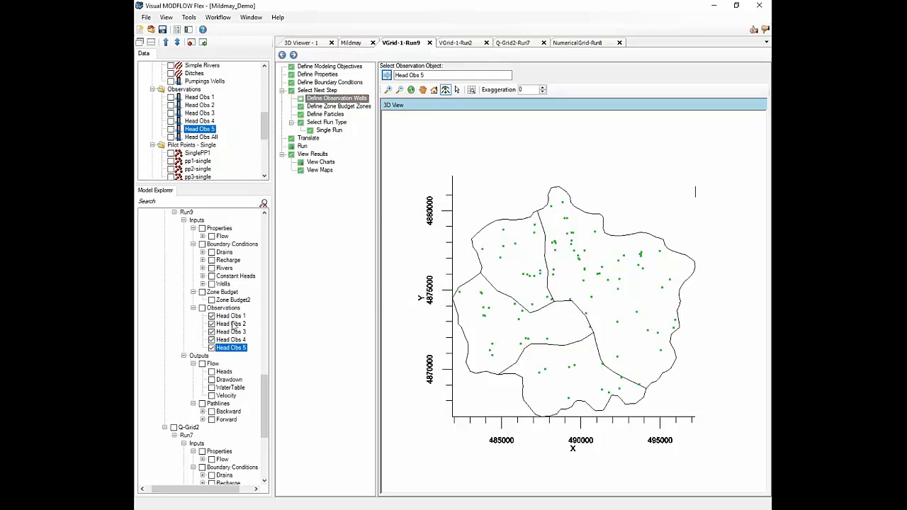
left_click(224, 309)
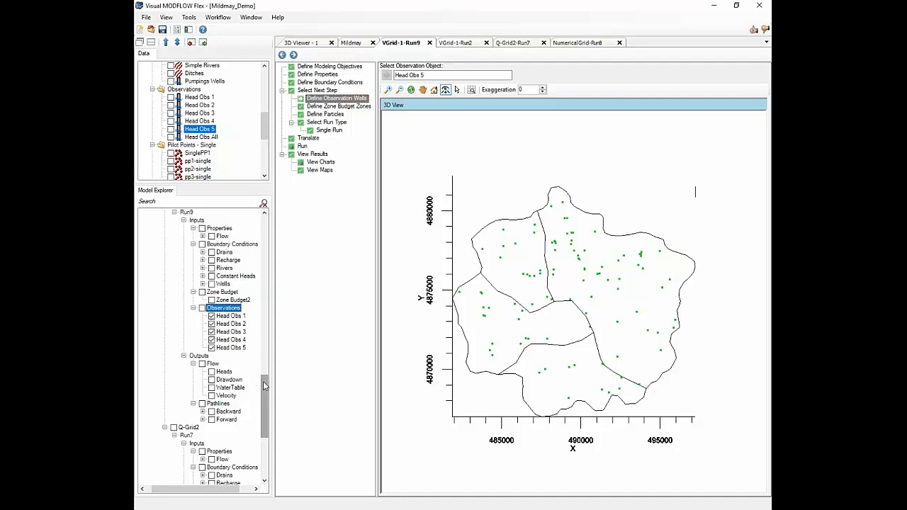
Step: Start assigning zone budget zones using a data object, with Subwatersheds as the geometry
left_click(328, 108)
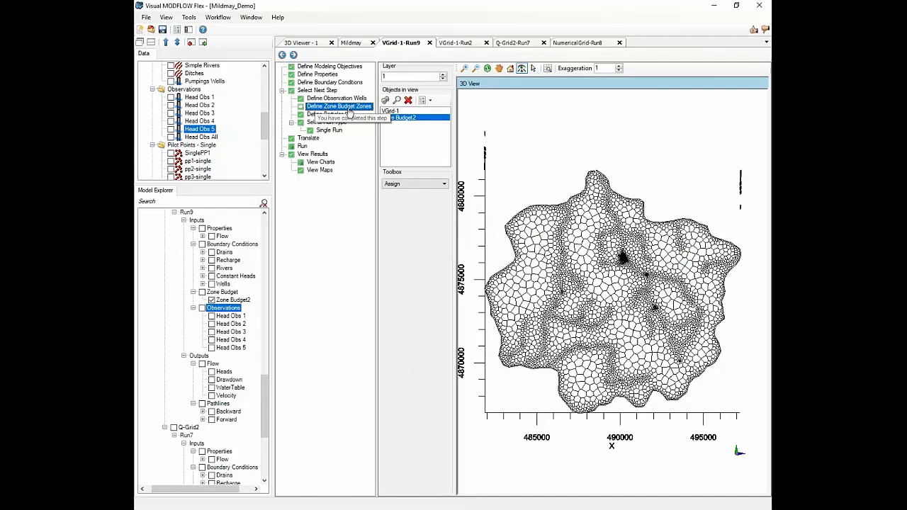
left_click(411, 187)
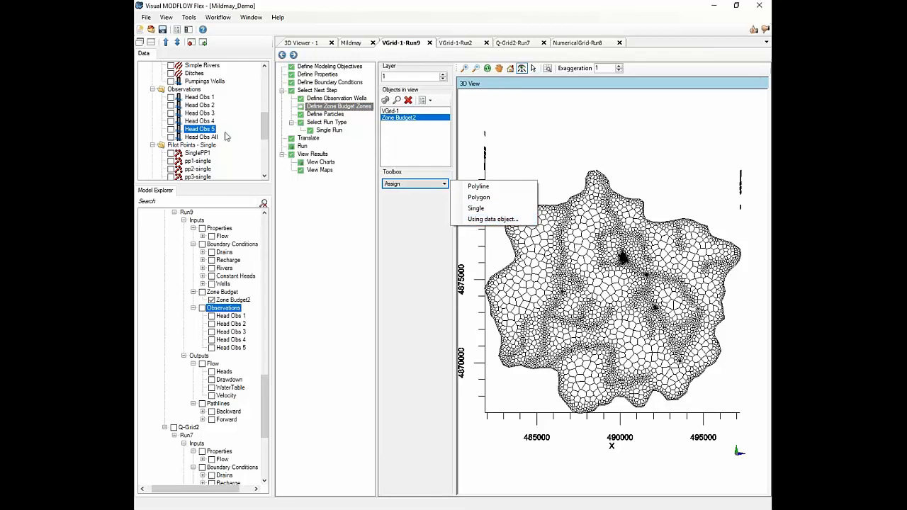
left_click_drag(263, 124, 263, 76)
left_click(184, 82)
left_click(435, 184)
left_click(523, 220)
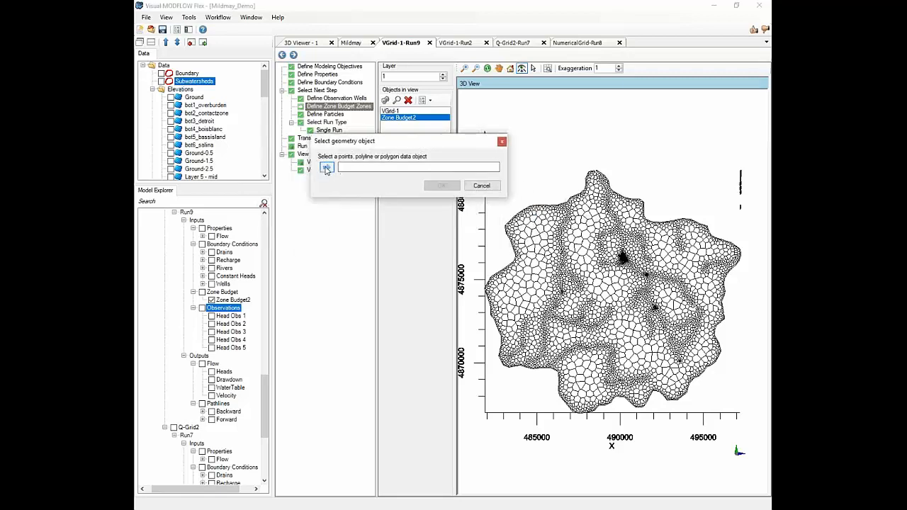
left_click(327, 168)
left_click(439, 186)
Step: Create new zone budget zones from the WID attribute, using integer field values and assigning them to Layer 1 only
left_click(344, 146)
left_click(343, 181)
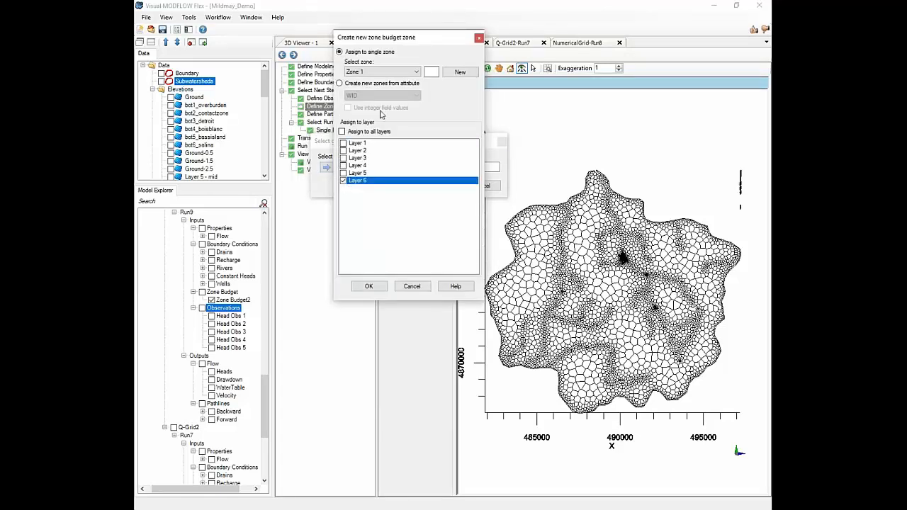
left_click(340, 84)
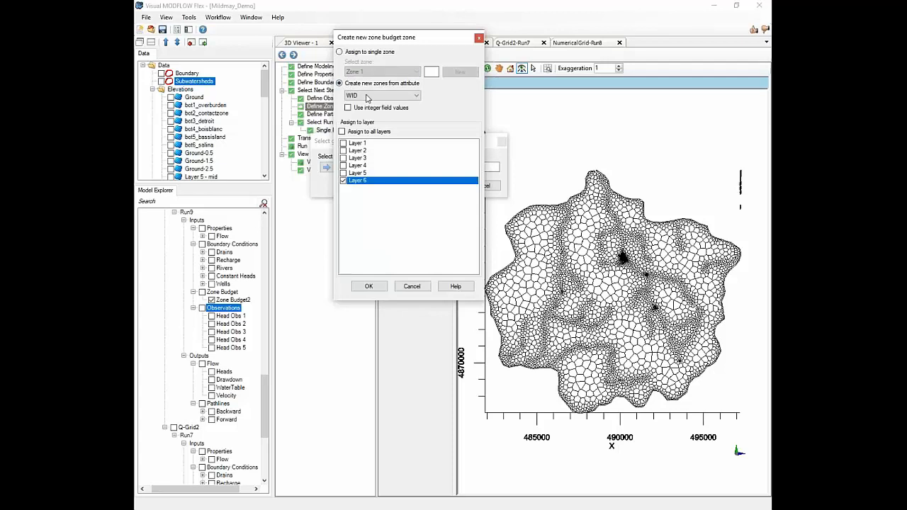
left_click(342, 143)
left_click(343, 180)
left_click(361, 99)
left_click(364, 96)
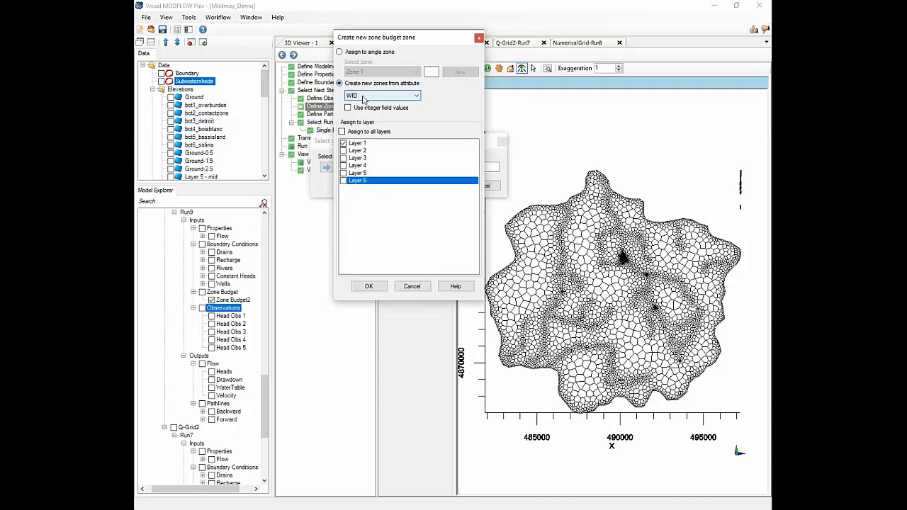
left_click(362, 98)
left_click(362, 98)
left_click(347, 108)
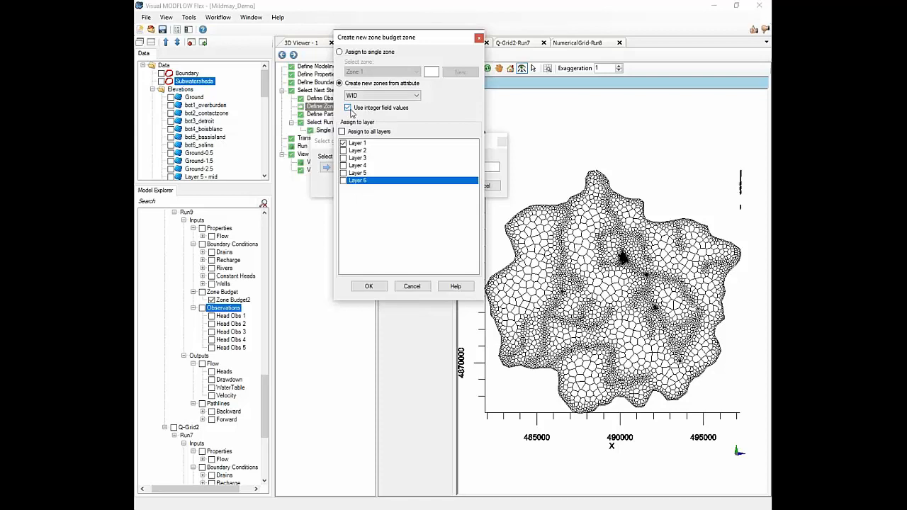
left_click(368, 287)
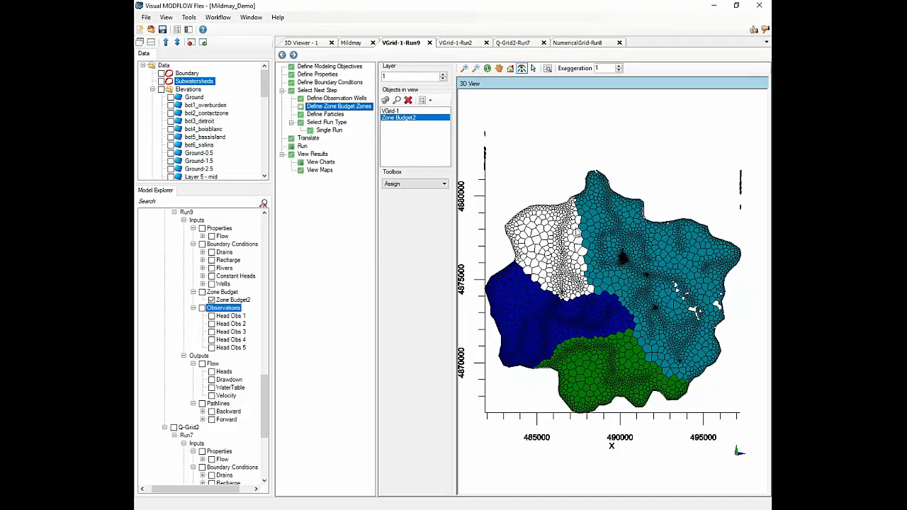
Step: Show the Subwatersheds polygons over the zone budget zones and change their style so the black fill does not cover the zones
left_click(162, 81)
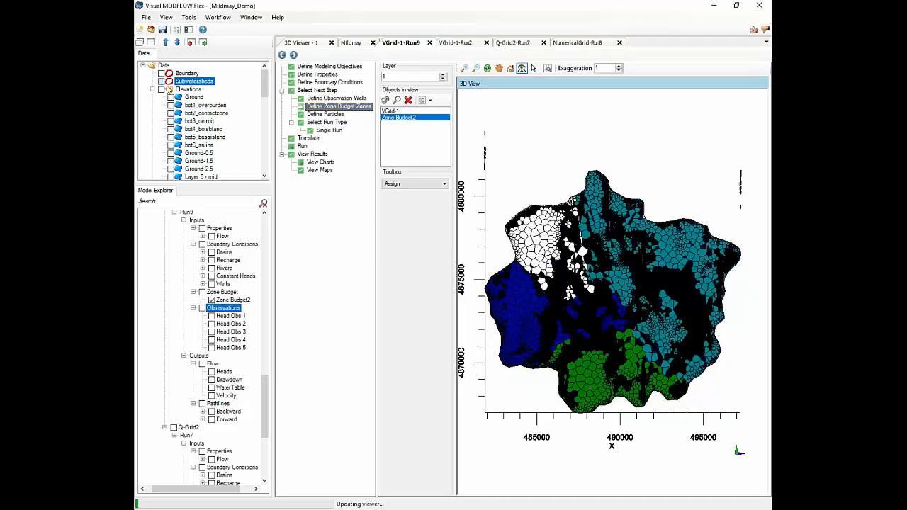
right_click(184, 82)
left_click(206, 88)
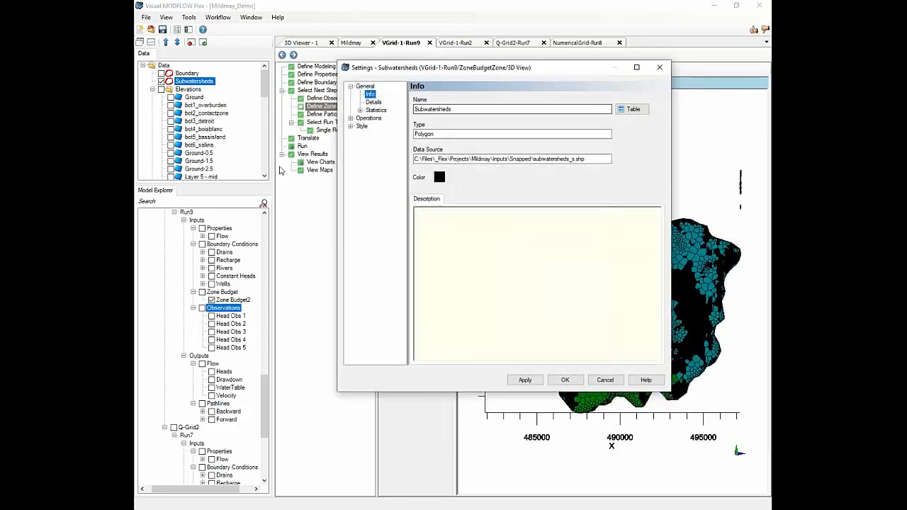
left_click(358, 127)
left_click(439, 118)
left_click(525, 380)
left_click(566, 380)
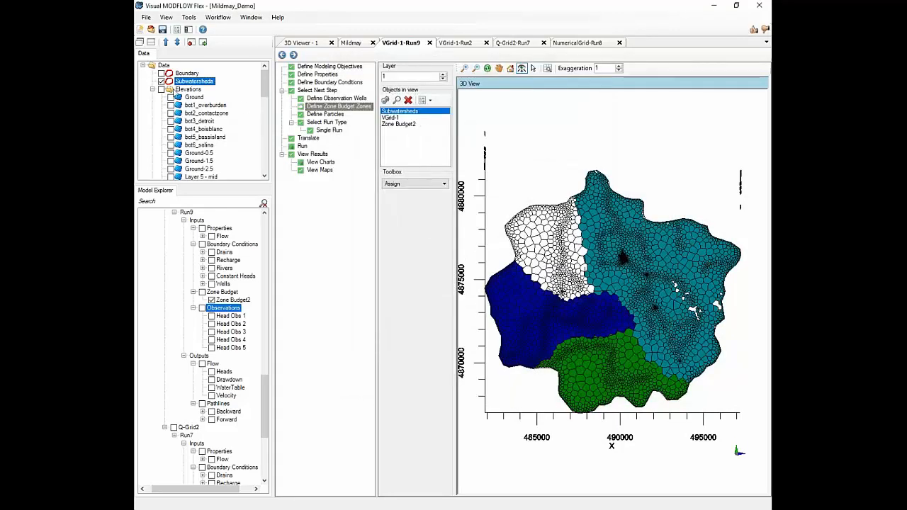
Step: Adjust the Subwatersheds display settings so the polygon outlines can be compared with the zone budget zones
middle_click_drag(676, 369, 604, 318)
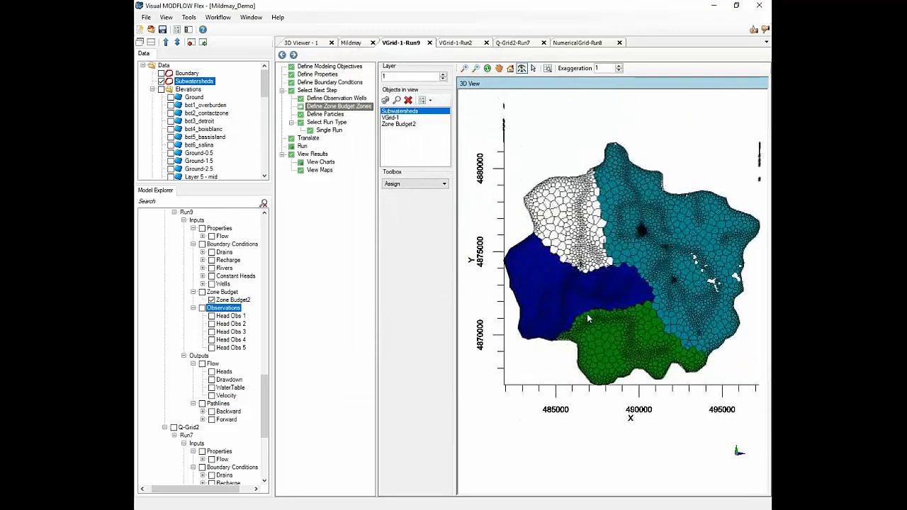
left_click(487, 68)
left_click_drag(616, 323, 584, 290)
right_click(186, 81)
left_click(196, 89)
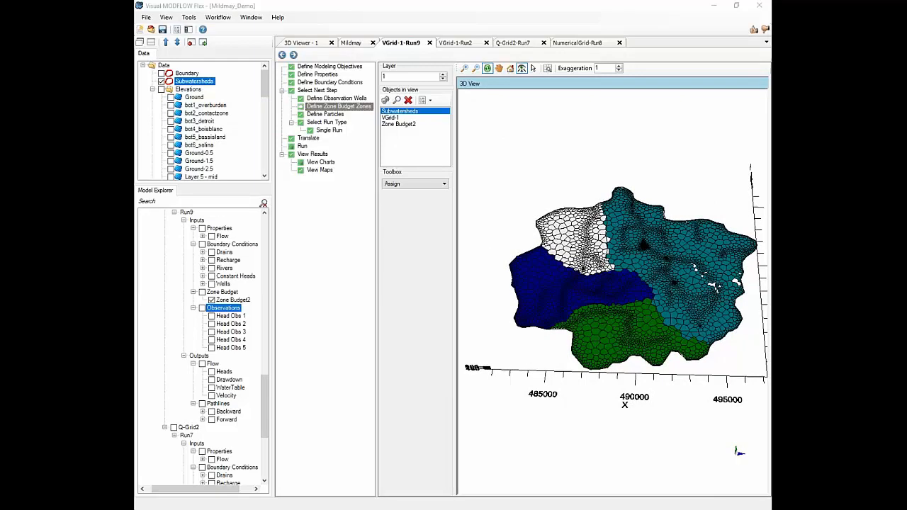
left_click_drag(590, 277, 595, 192)
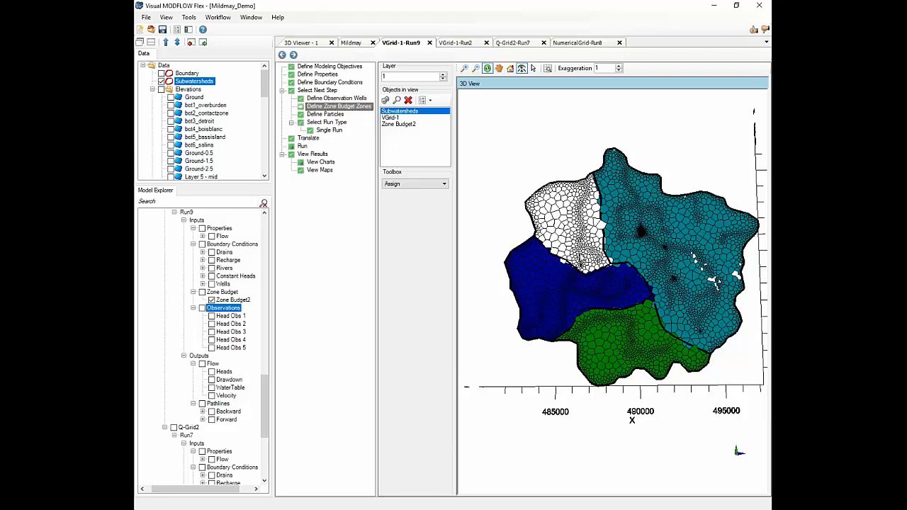
Step: At the Define Particles stage, start a particle group based on a data object and use SiteArea as its object
left_click(323, 115)
left_click_drag(569, 295, 534, 297)
scroll(595, 328, "down", 3)
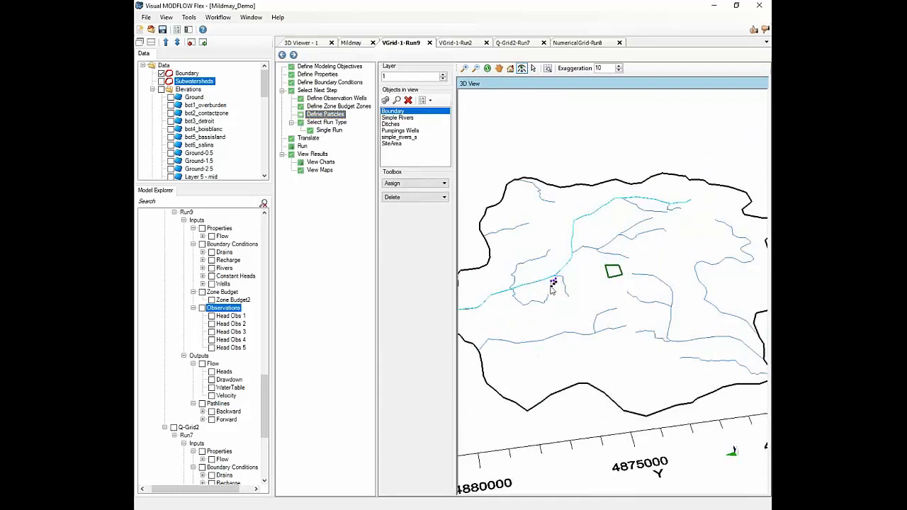
scroll(615, 272, "up", 3)
left_click_drag(463, 325, 459, 256)
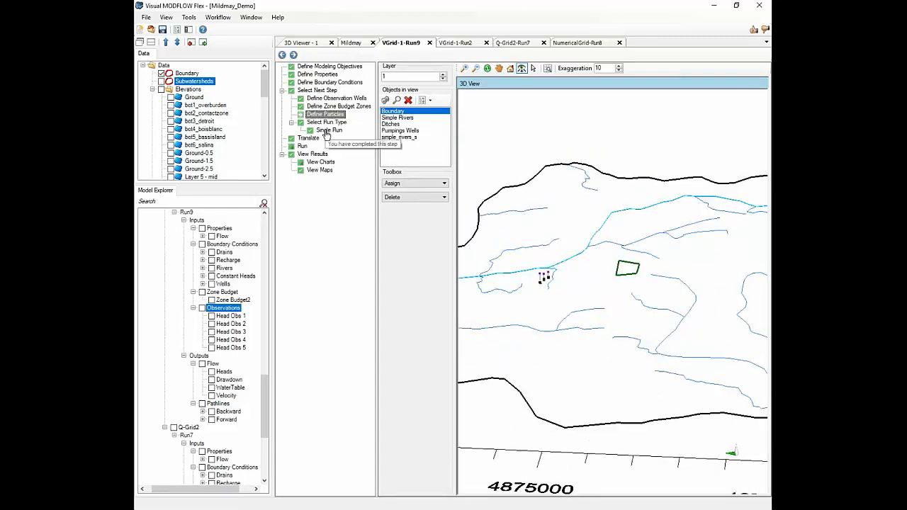
left_click(414, 183)
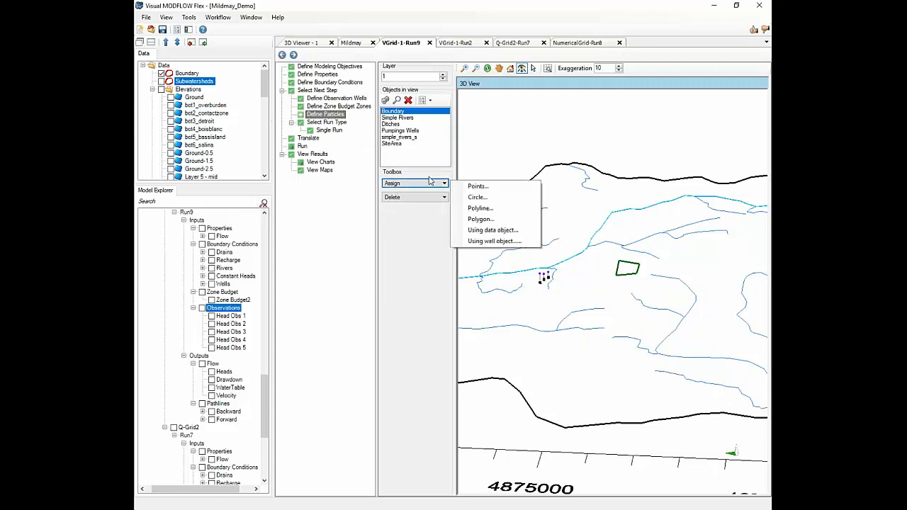
left_click(500, 235)
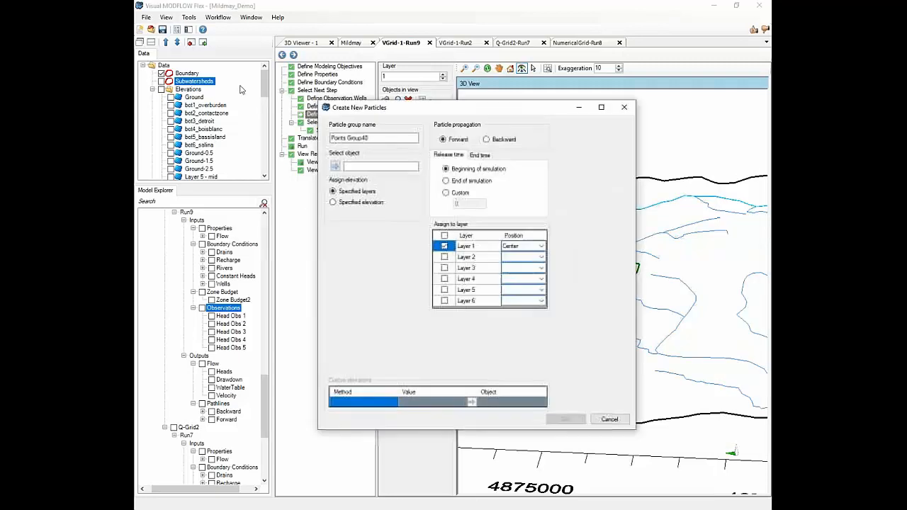
scroll(239, 177, "down", 10)
left_click(186, 161)
left_click(335, 166)
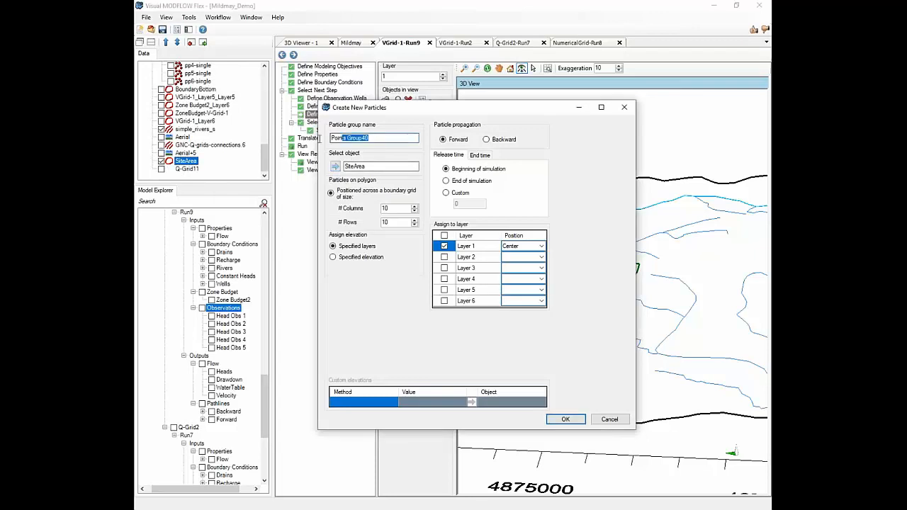
Step: Name the particle group Site and set its boundary grid to 6 rows, keeping 10 columns
type("Site")
left_click_drag(407, 114, 354, 75)
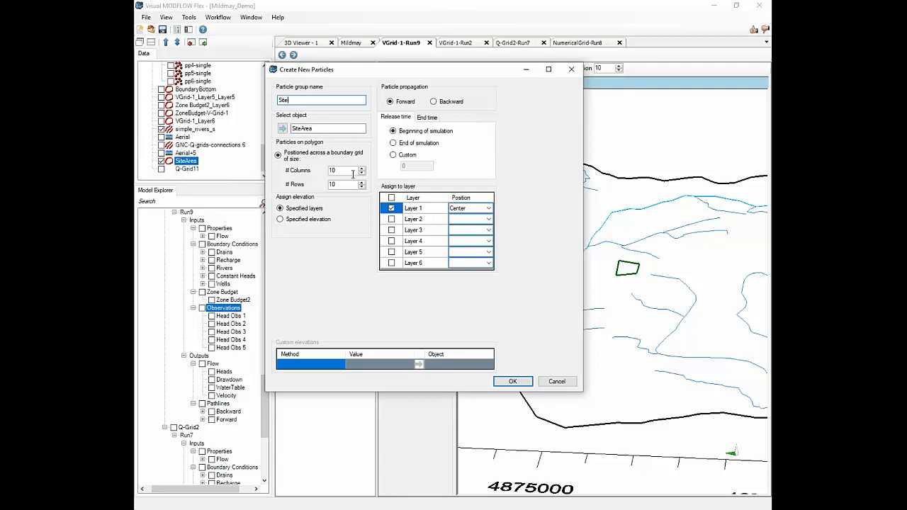
left_click_drag(347, 185, 310, 184)
type("6")
key("Tab")
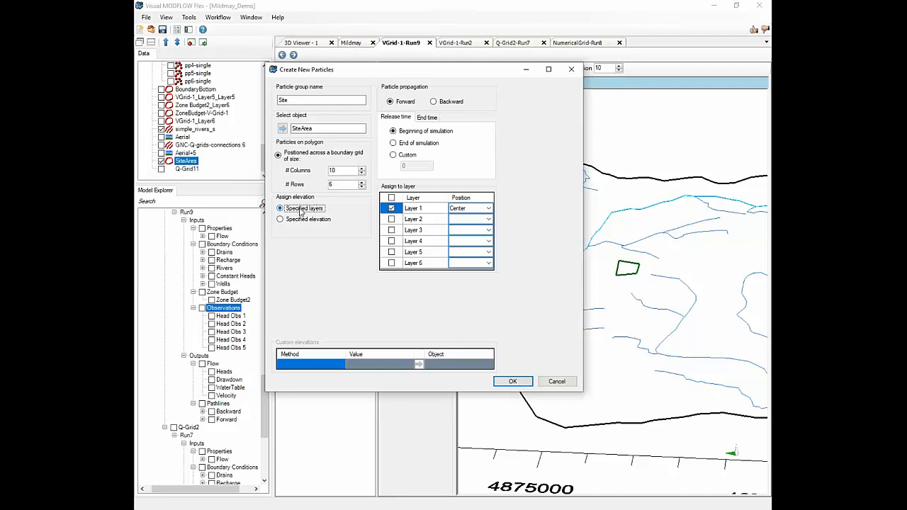
Step: Add centered particles in Layers 2 and 3, set a custom release time of 100, and create the group ending at end of simulation
left_click(392, 219)
left_click(392, 231)
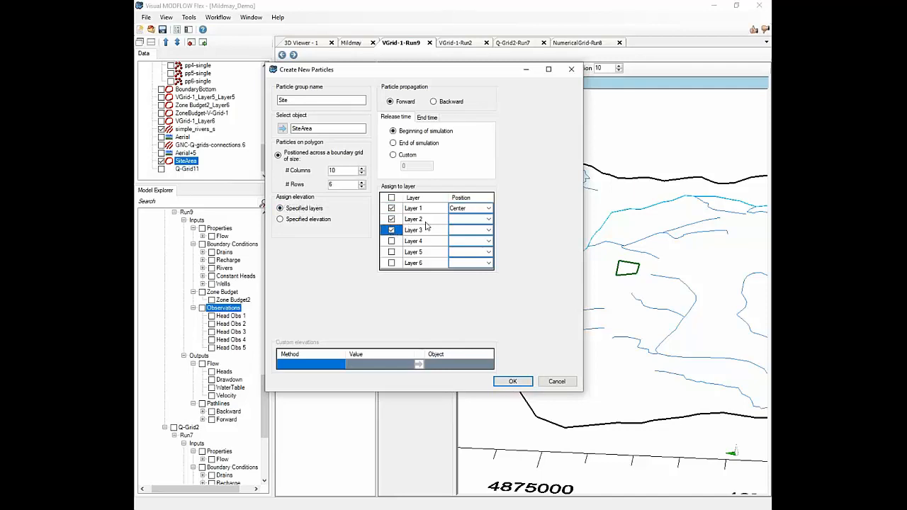
left_click(486, 219)
left_click(487, 219)
left_click(467, 229)
left_click(469, 230)
left_click(469, 231)
left_click(468, 239)
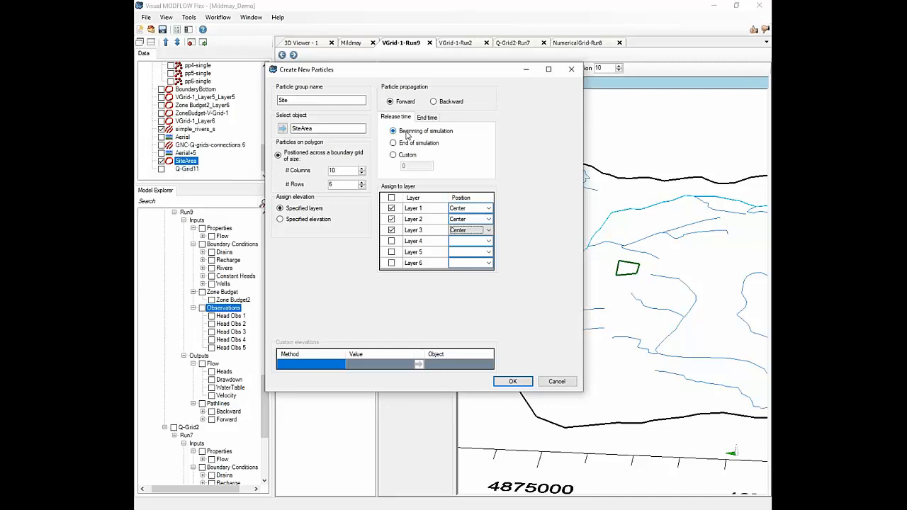
left_click(401, 156)
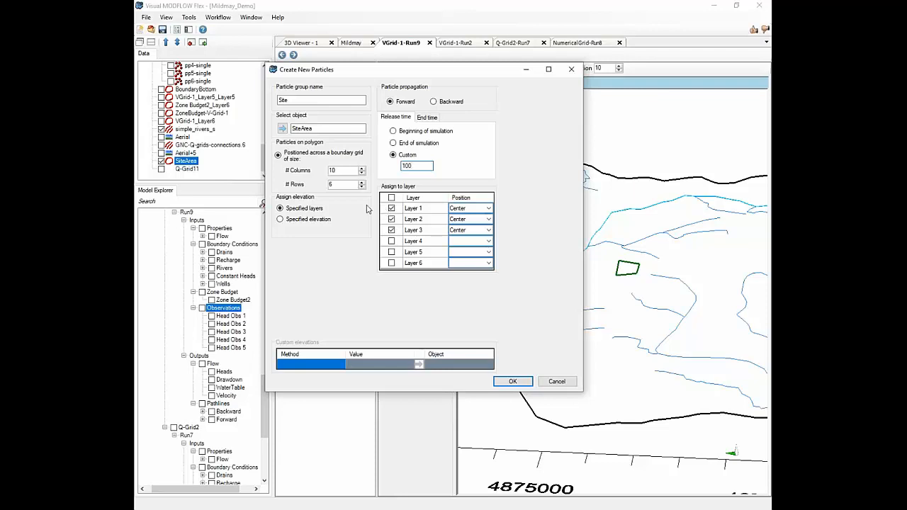
left_click(428, 118)
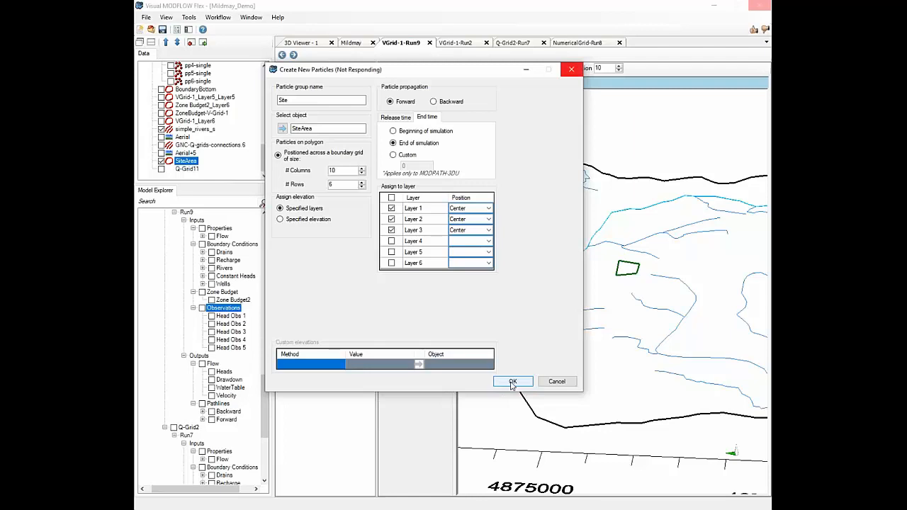
Step: Examine the Site particles inside the SiteArea polygon in plan view
scroll(642, 279, "up", 1)
scroll(644, 285, "up", 4)
left_click_drag(639, 288, 450, 398)
left_click_drag(692, 318, 593, 340)
left_click(510, 68)
scroll(610, 282, "up", 1)
scroll(611, 282, "up", 5)
scroll(619, 335, "up", 1)
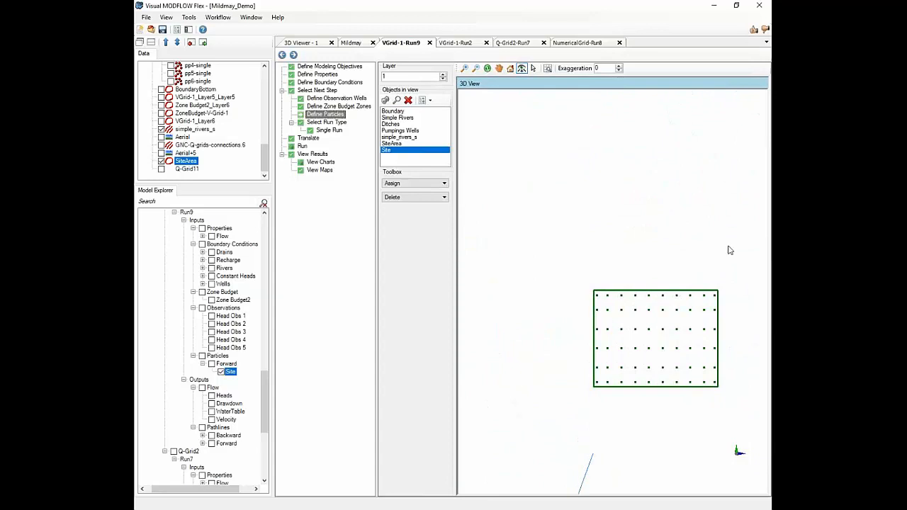
scroll(640, 417, "down", 5)
scroll(592, 396, "down", 2)
scroll(688, 290, "down", 2)
Step: Start another particle group using a data object, with simple_rivers_s as its object, and name it MainStemRiver
left_click(401, 184)
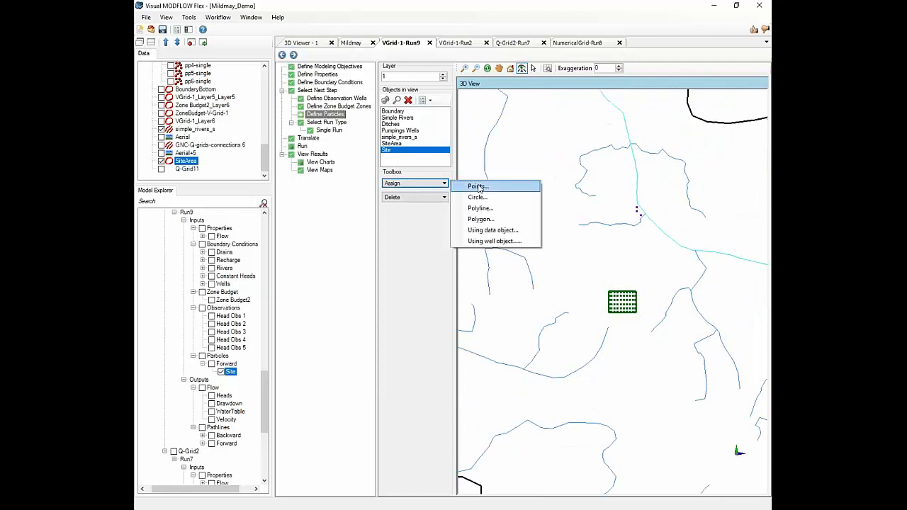
left_click(491, 230)
scroll(241, 153, "up", 1)
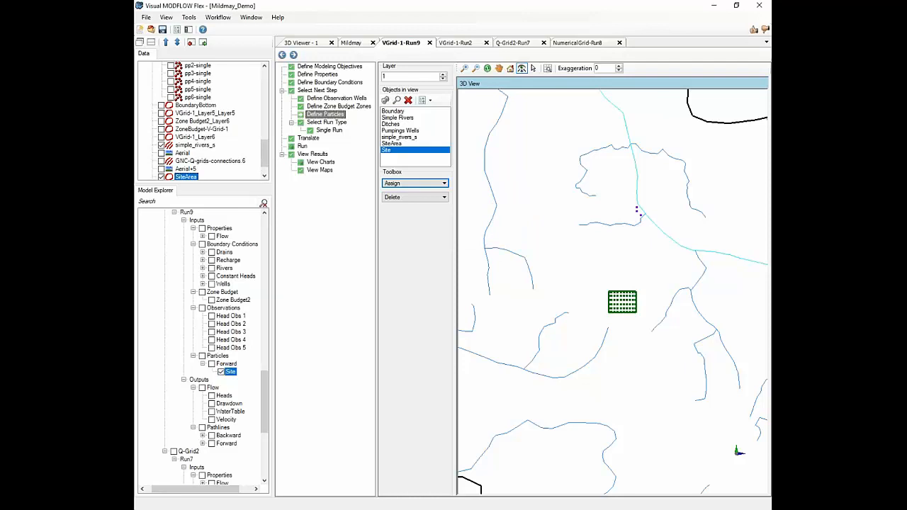
left_click(186, 145)
left_click(323, 139)
left_click_drag(369, 111, 284, 107)
type("MainStemRiver")
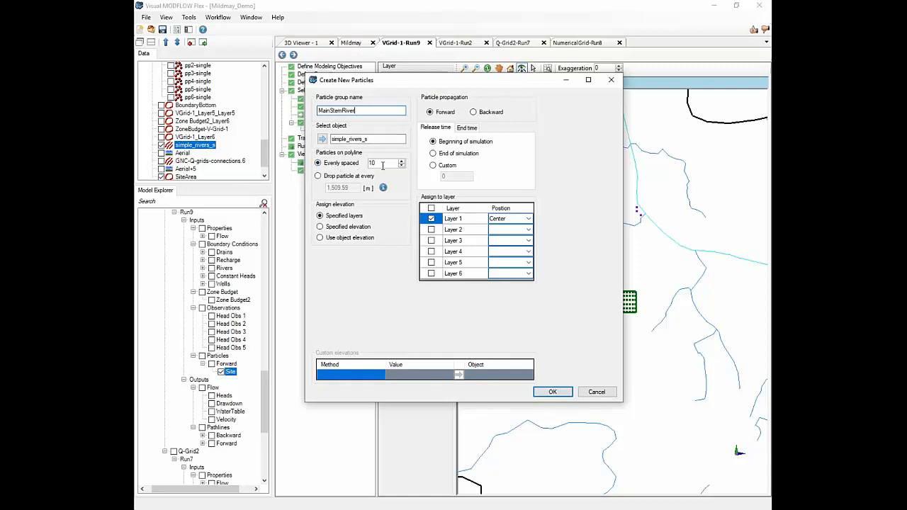
Step: Space the river particles by distance, dropping one every 500 m along the polyline
left_click_drag(382, 164, 363, 164)
left_click(354, 178)
left_click_drag(350, 188, 328, 191)
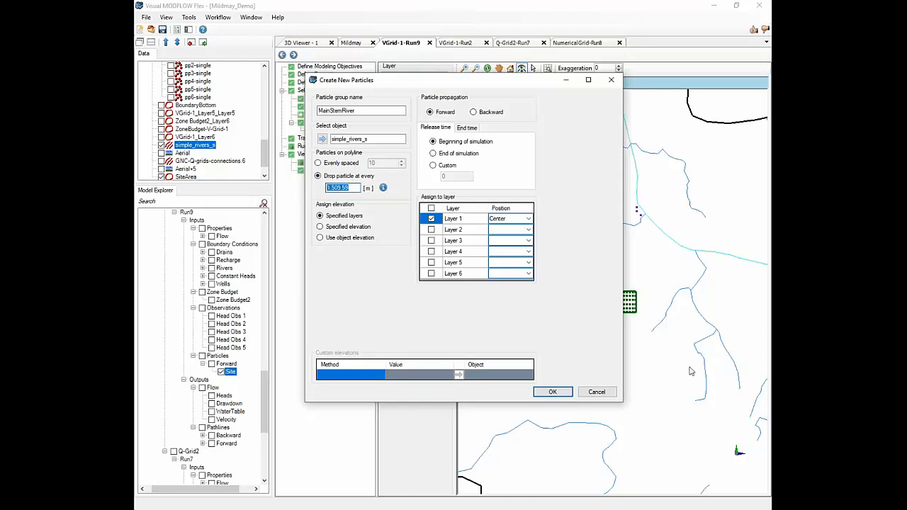
key("Delete")
Step: Assign the river particles a specified elevation using the Surface method with the Ground-2.5 surface
left_click(335, 228)
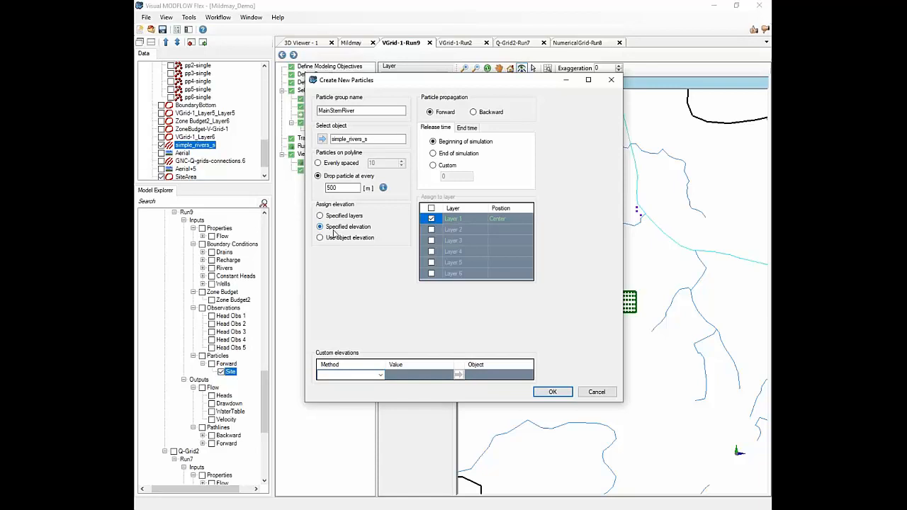
left_click(380, 375)
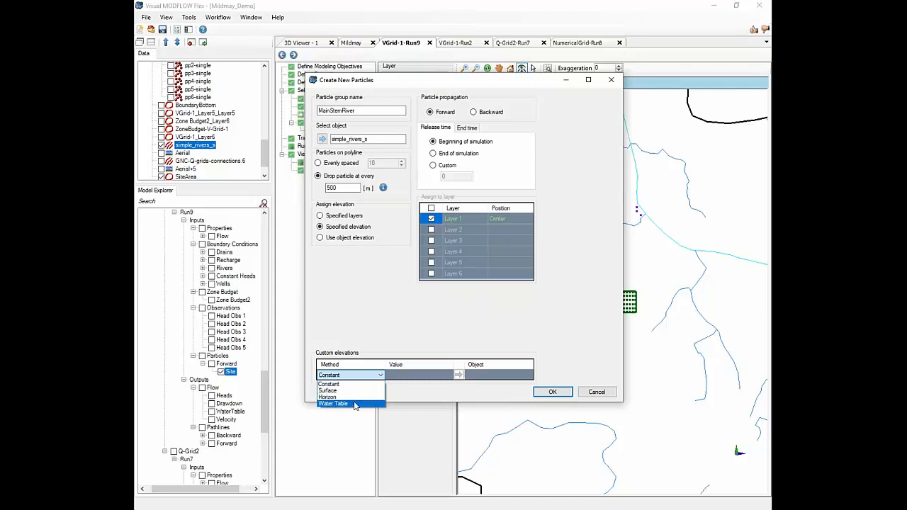
left_click(352, 392)
left_click_drag(263, 162, 263, 110)
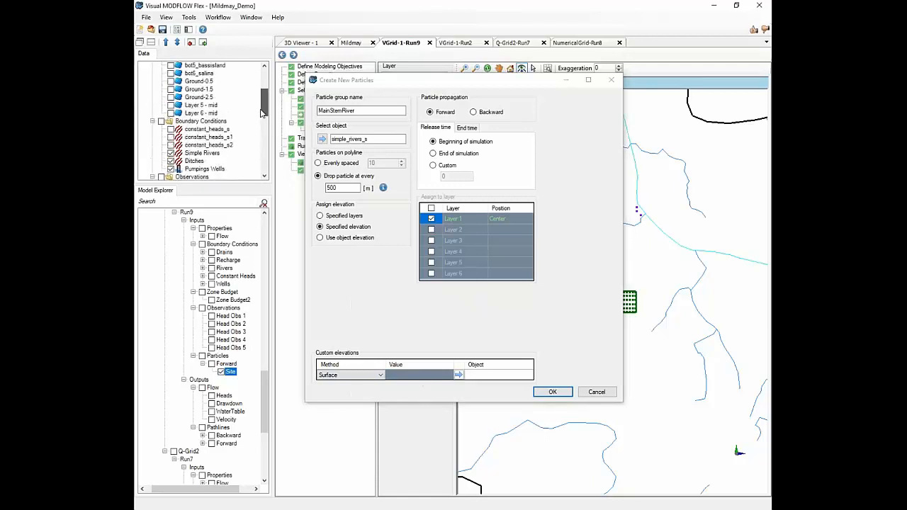
left_click(198, 97)
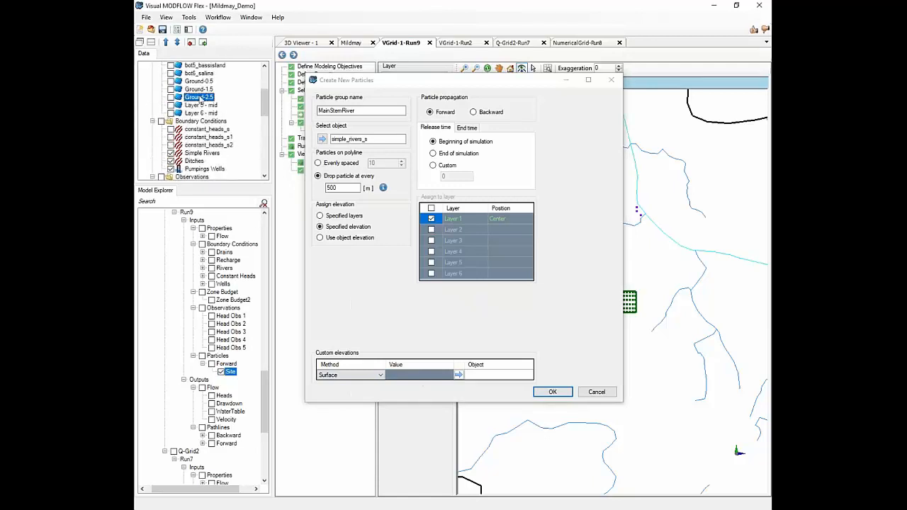
left_click(458, 376)
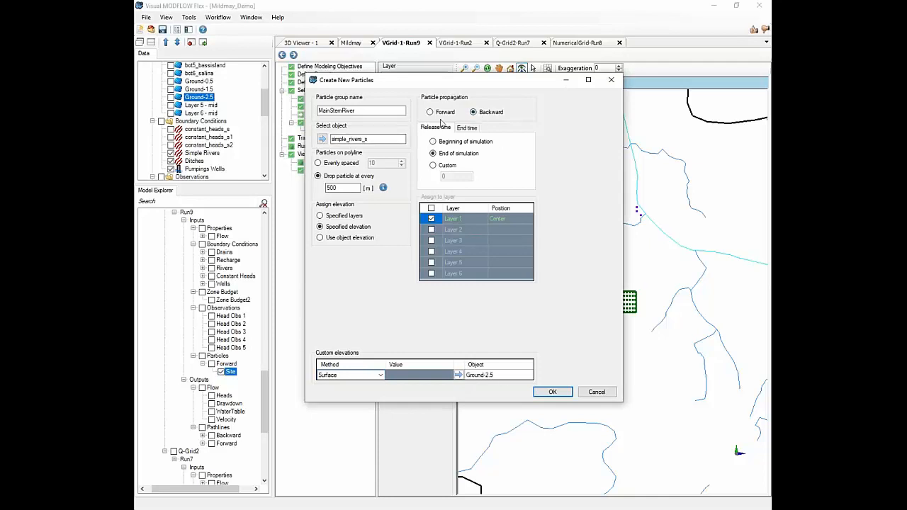
Step: Create the MainStemRiver group with backward propagation released at end of simulation, keeping the particles inside the grid
left_click_drag(495, 84, 460, 80)
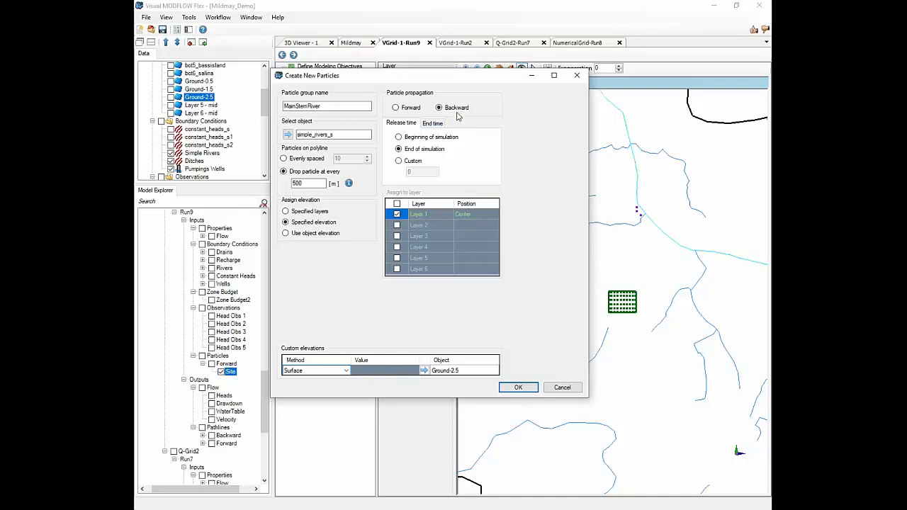
left_click(519, 389)
left_click(497, 298)
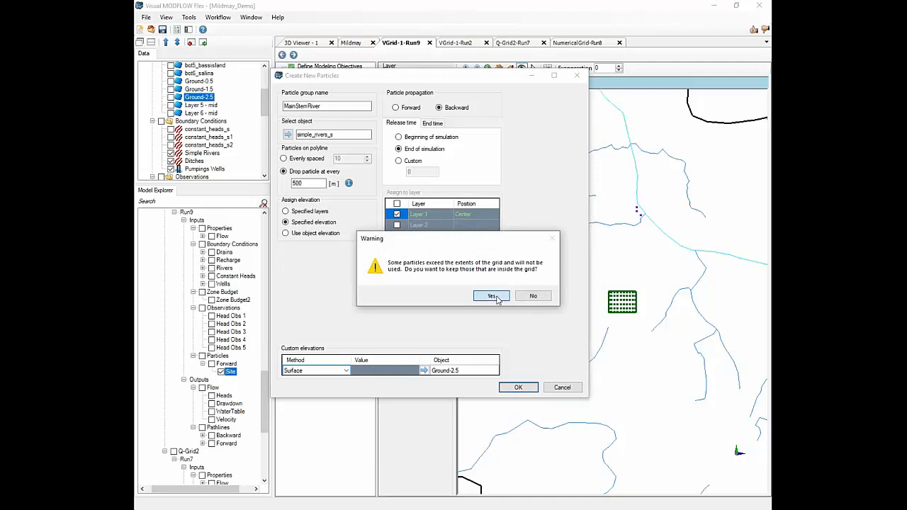
Step: Set the vertical exaggeration to 24 and examine the depths of the particles and pumping wells in 3D
left_click_drag(660, 181, 730, 323)
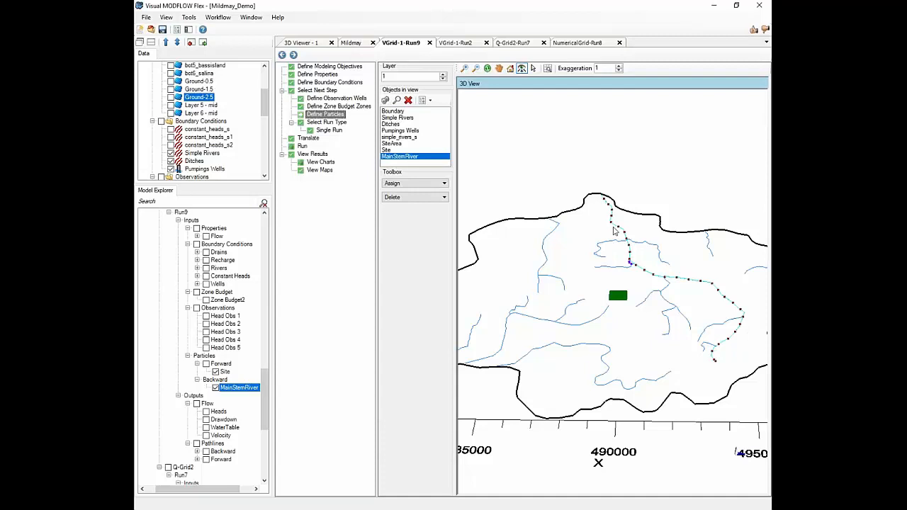
left_click_drag(659, 368, 613, 244)
scroll(613, 244, "up", 3)
left_click(619, 66)
left_click(619, 66)
left_click(619, 66)
left_click(619, 66)
left_click(619, 67)
left_click(619, 67)
left_click(620, 67)
left_click(619, 68)
left_click(619, 67)
left_click(619, 67)
left_click(619, 67)
left_click(619, 68)
left_click(619, 66)
left_click(619, 66)
left_click(619, 66)
left_click(619, 66)
left_click(619, 66)
left_click(620, 65)
left_click(619, 66)
left_click(619, 66)
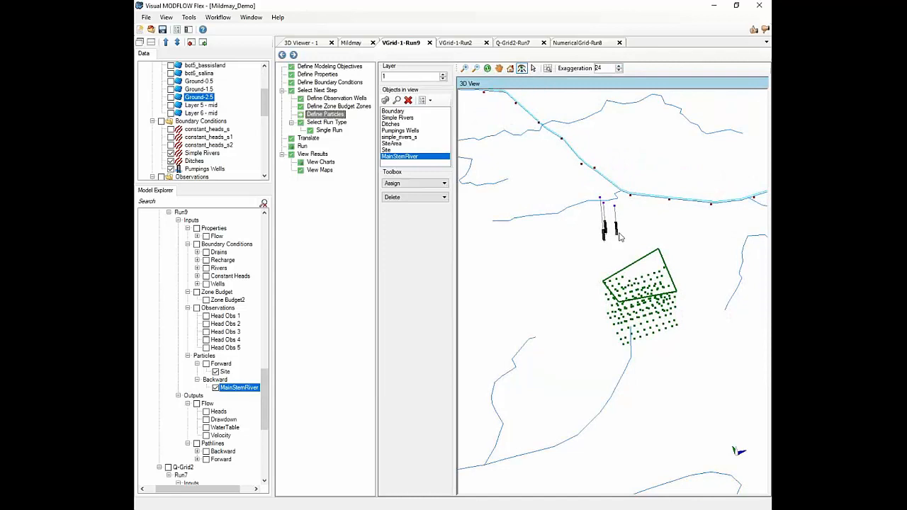
left_click_drag(472, 307, 433, 283)
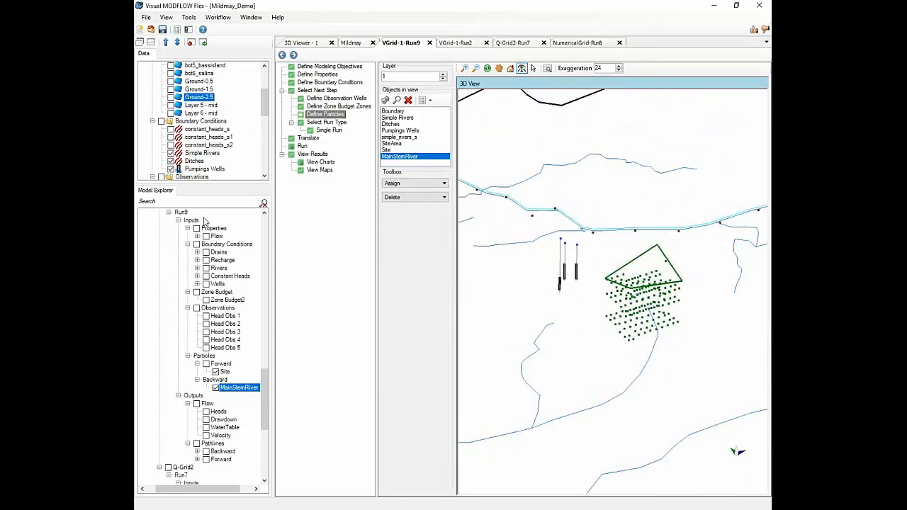
Step: Start a backward particle group using a well object, select Pumpings Wells as its object, and name it Well
left_click(419, 183)
left_click(494, 241)
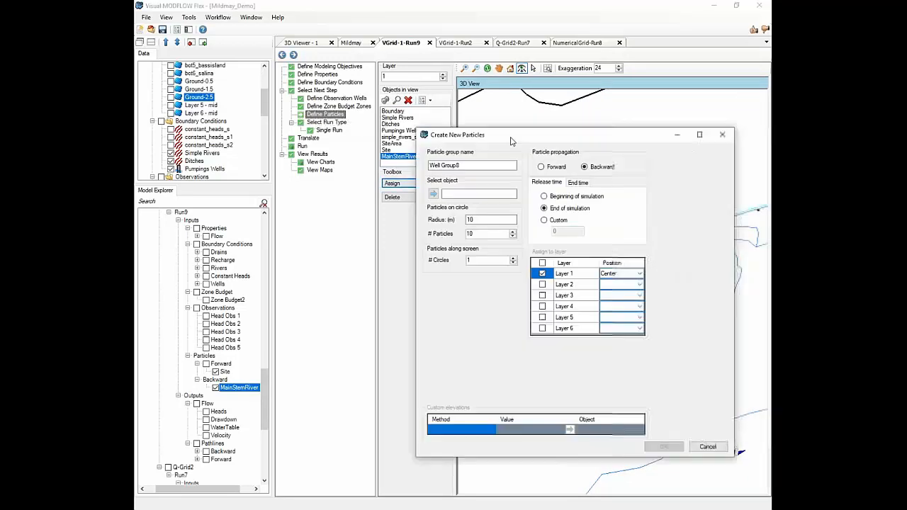
left_click(204, 168)
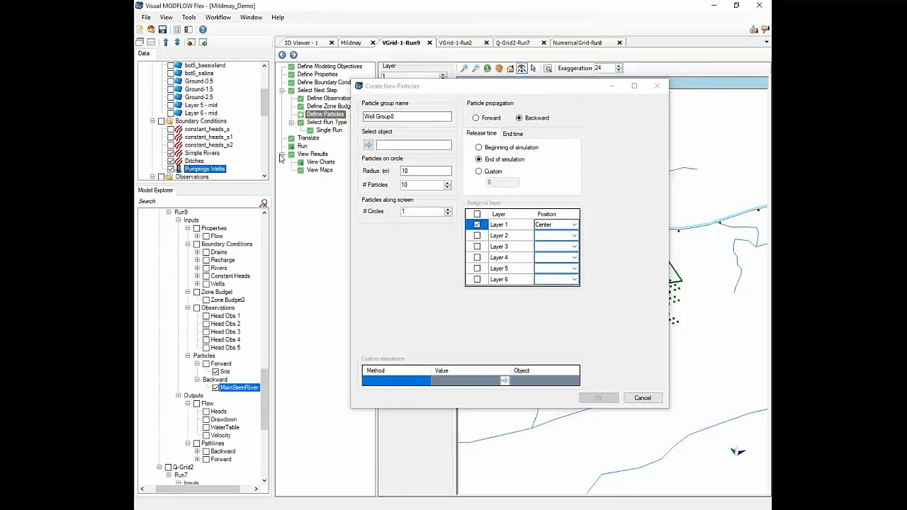
left_click(368, 144)
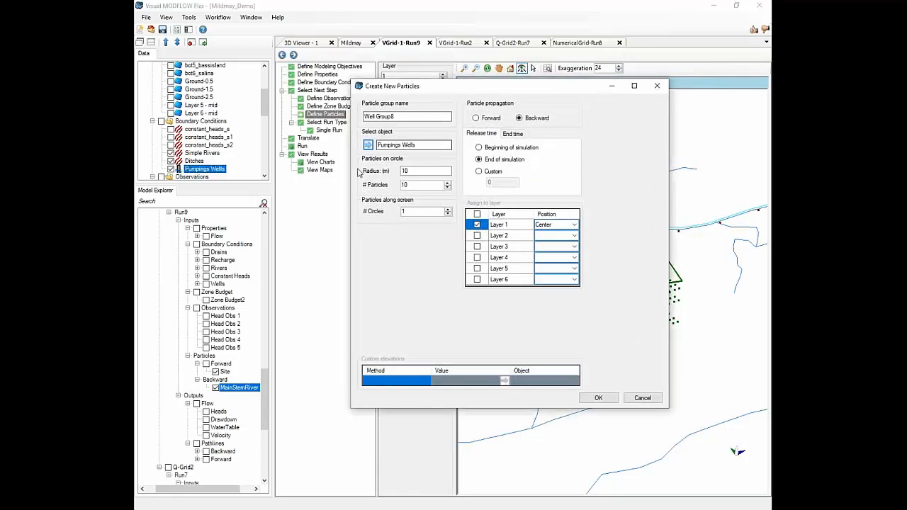
left_click_drag(414, 118, 347, 117)
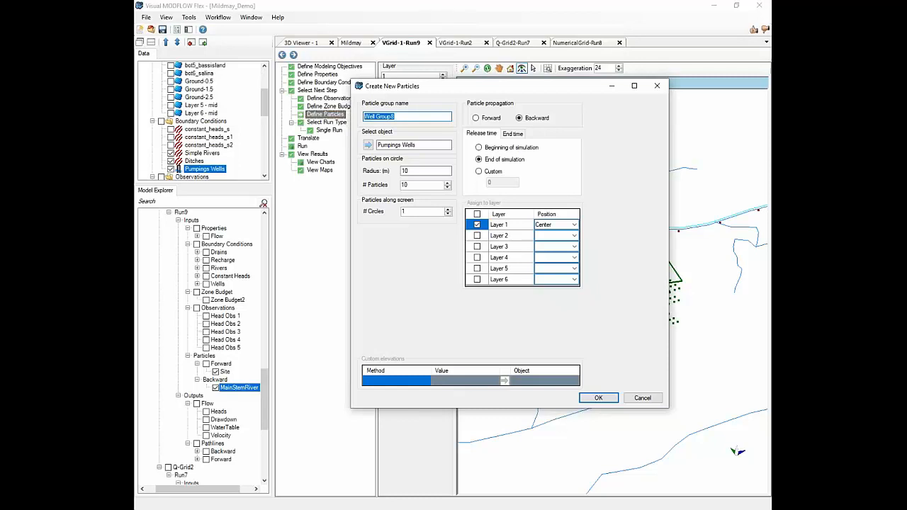
type("Well")
Step: Change the particle circle radius, increase the number of circles along the well screen, and create the Well group
left_click_drag(434, 171, 381, 174)
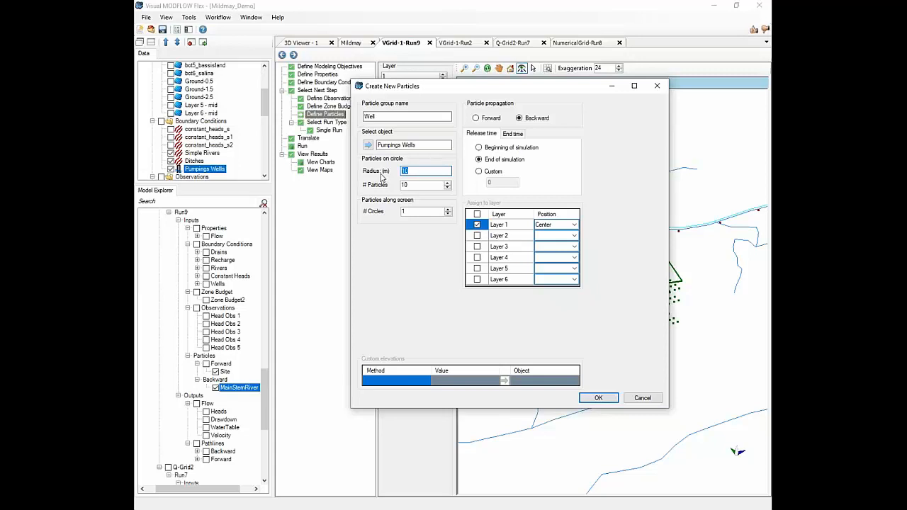
type("5")
type("1")
key("Tab")
left_click(447, 209)
left_click(447, 209)
left_click(599, 399)
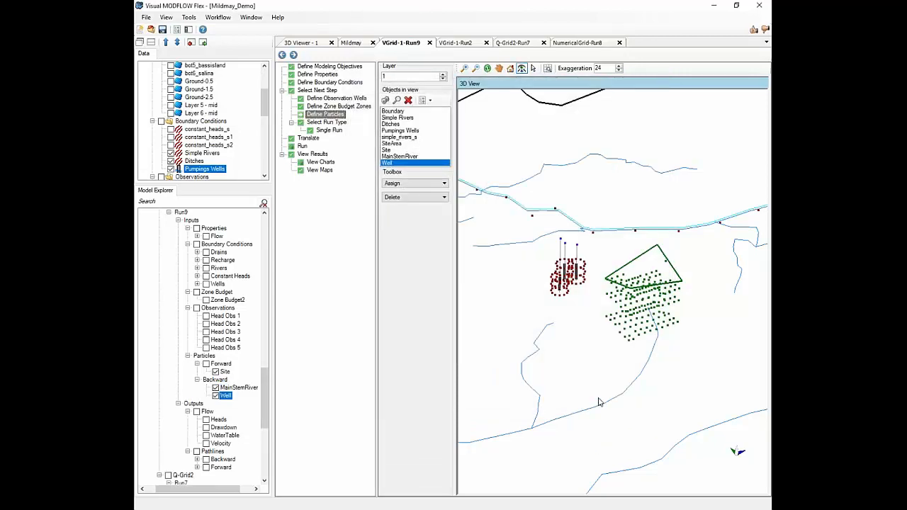
Step: Examine the Well particle circles around the pumping well screens up close in 3D, viewing them from the side
scroll(597, 294, "up", 5)
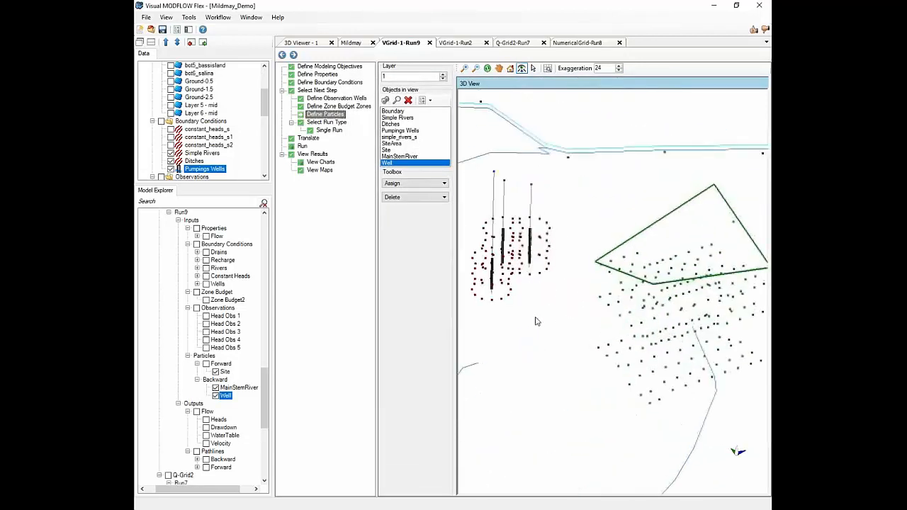
left_click_drag(628, 339, 585, 343)
left_click_drag(573, 173, 588, 452)
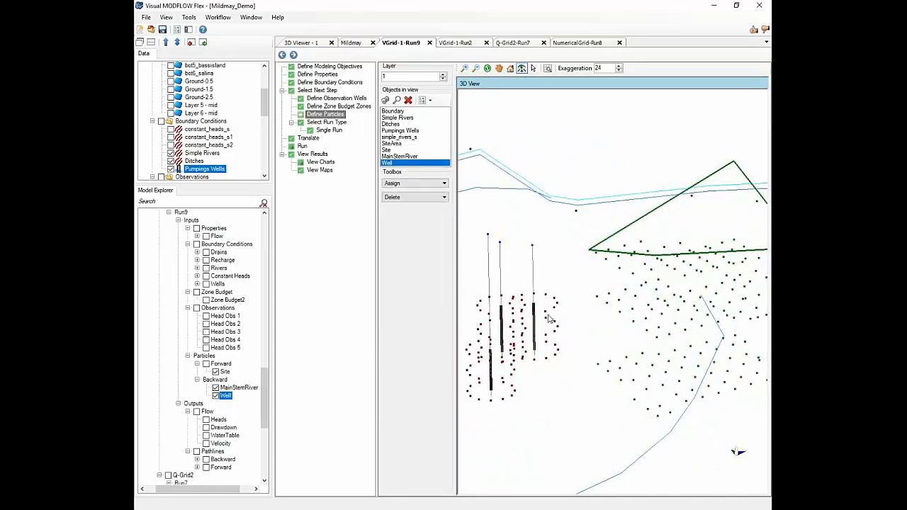
Step: Reset the model to plan view and inspect how the Well particle circles lie relative to the river and wells
left_click(509, 68)
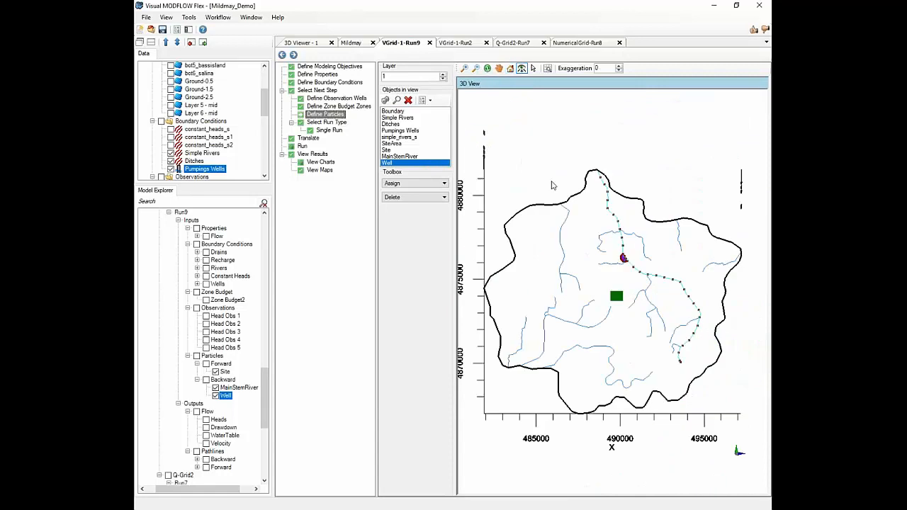
scroll(615, 250, "up", 5)
left_click(499, 69)
left_click_drag(685, 251, 668, 312)
scroll(622, 262, "up", 7)
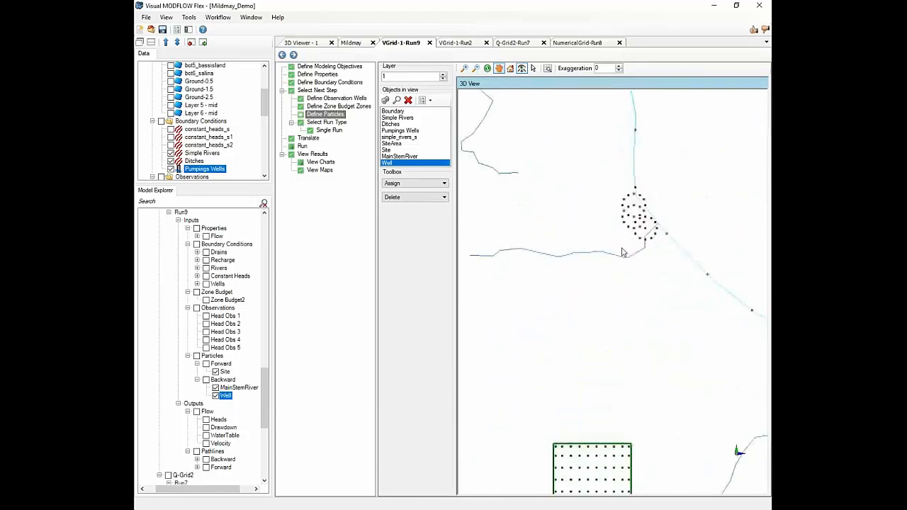
left_click_drag(644, 202, 607, 297)
scroll(618, 248, "up", 4)
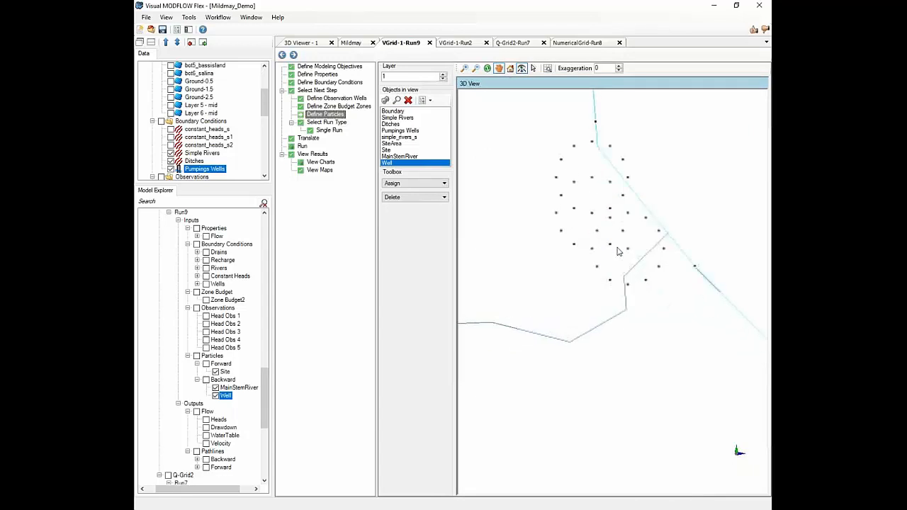
left_click_drag(616, 241, 592, 272)
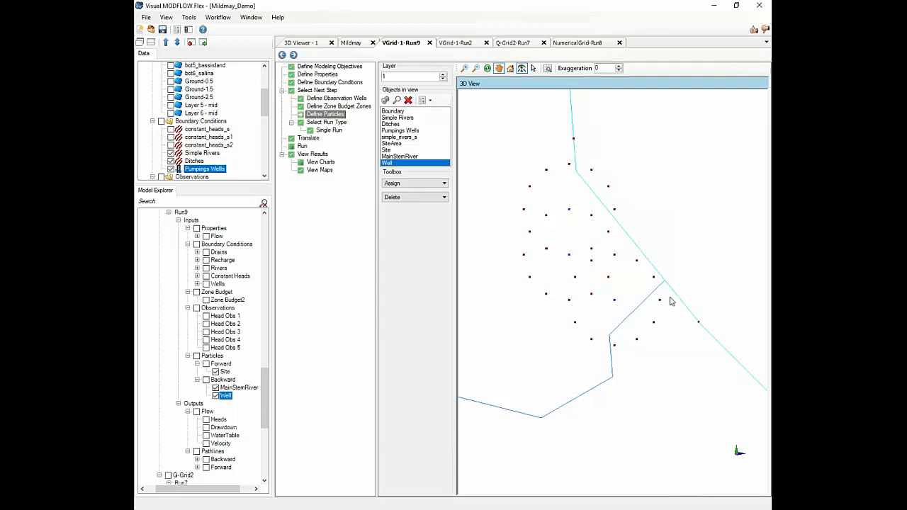
left_click_drag(594, 358, 593, 361)
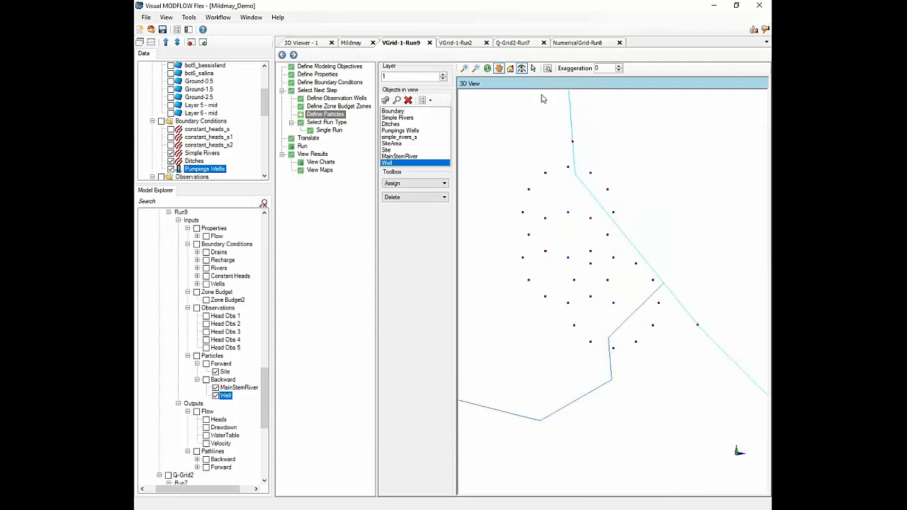
right_click_drag(617, 278, 576, 338)
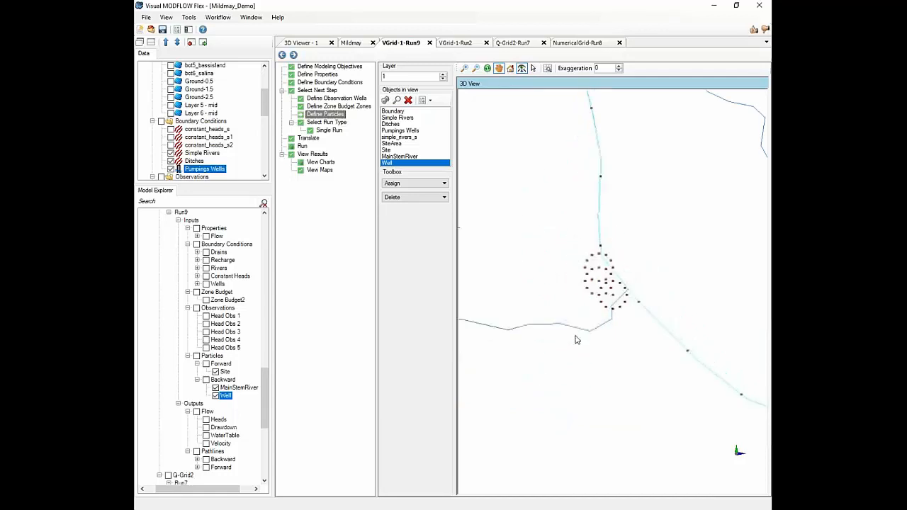
Step: Review the flow engine choices for the single run, keeping USGS MODFLOW-USG from WH
left_click(329, 130)
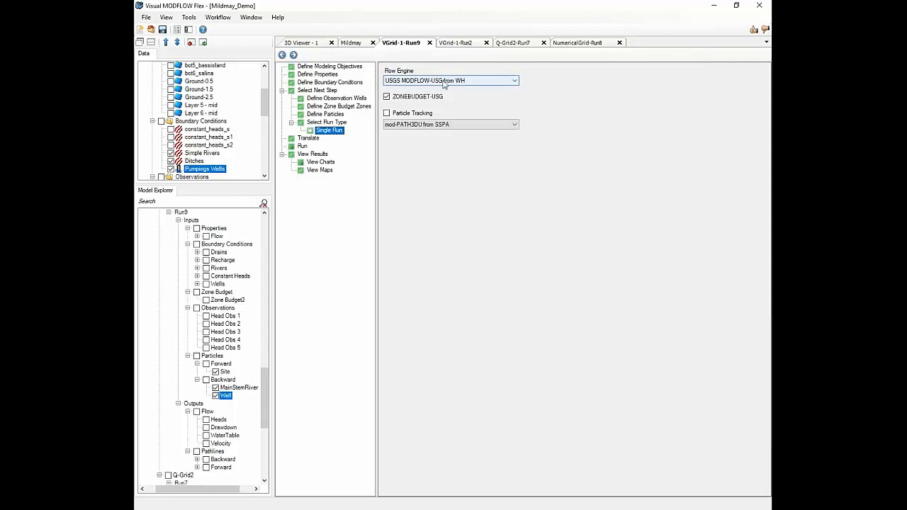
left_click(441, 81)
left_click(438, 81)
left_click(436, 81)
left_click(439, 88)
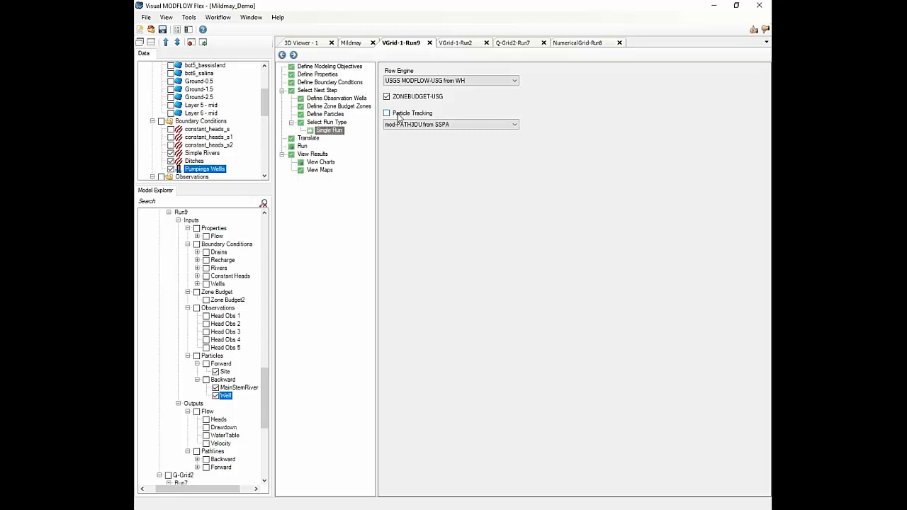
Step: Review the MODFLOW-USG translation settings, including the BAS6, BCF6, WEL, DRN, EVT and GNC packages and the output control
left_click(304, 145)
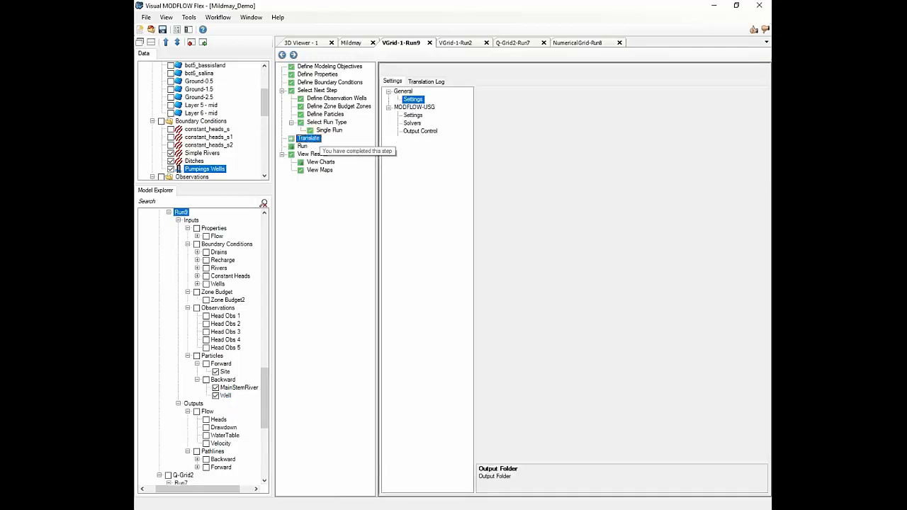
left_click(397, 138)
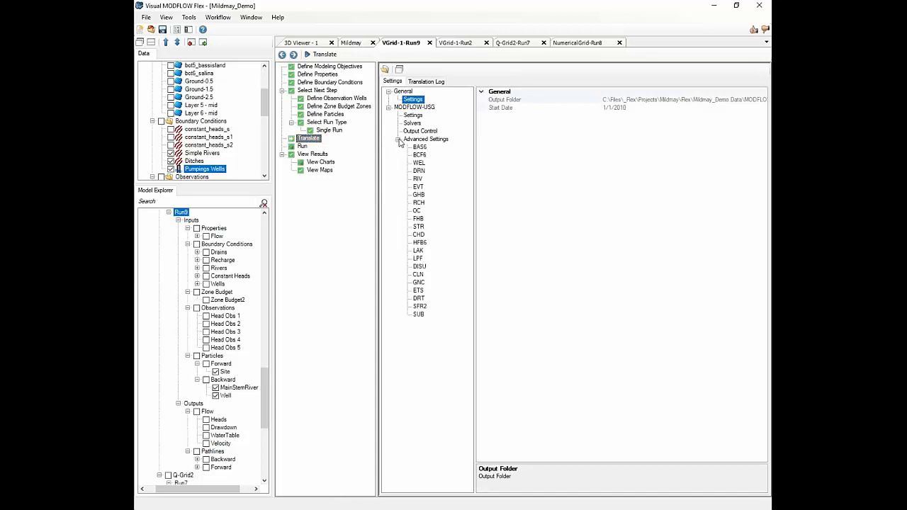
left_click(420, 147)
left_click(419, 155)
left_click(419, 164)
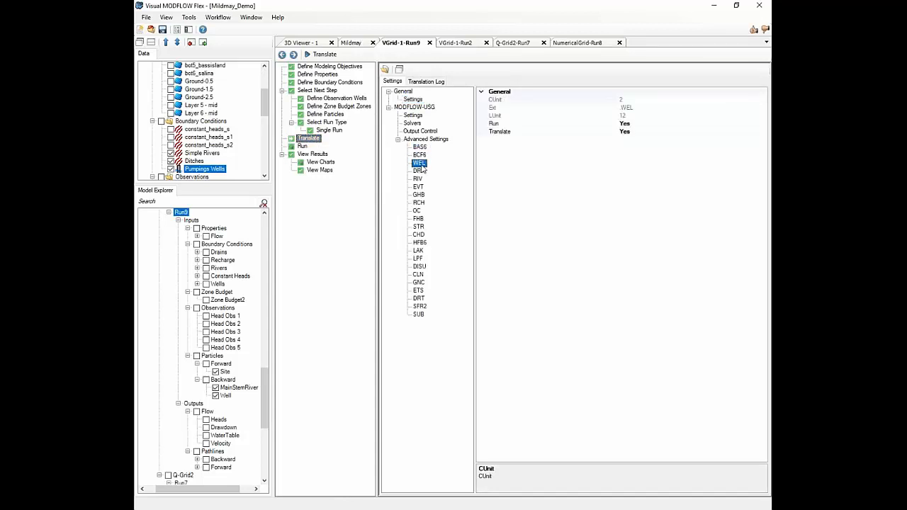
left_click(419, 171)
left_click(419, 187)
left_click(418, 282)
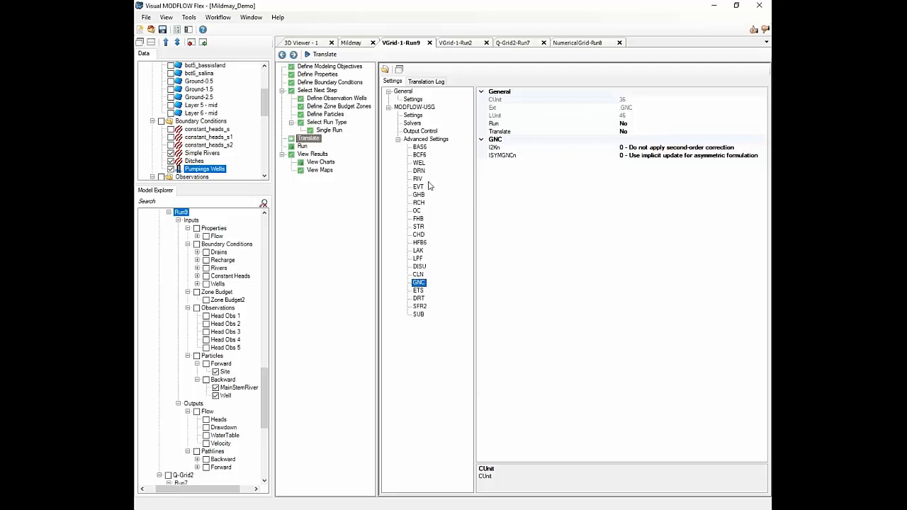
left_click(420, 131)
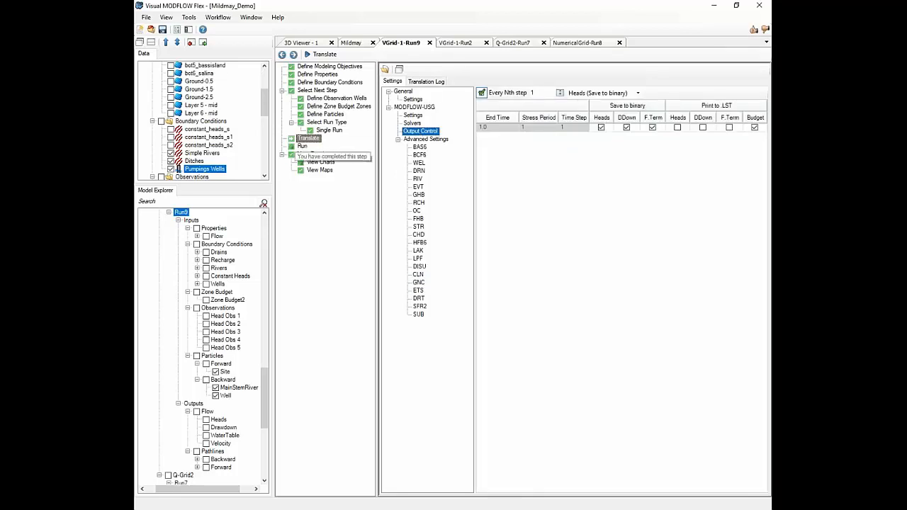
Step: Enable particle tracking with mod-PATH3DU for the single run and review its IFACE options for WEL, CHD, GHB, FHB and RCH
left_click(328, 131)
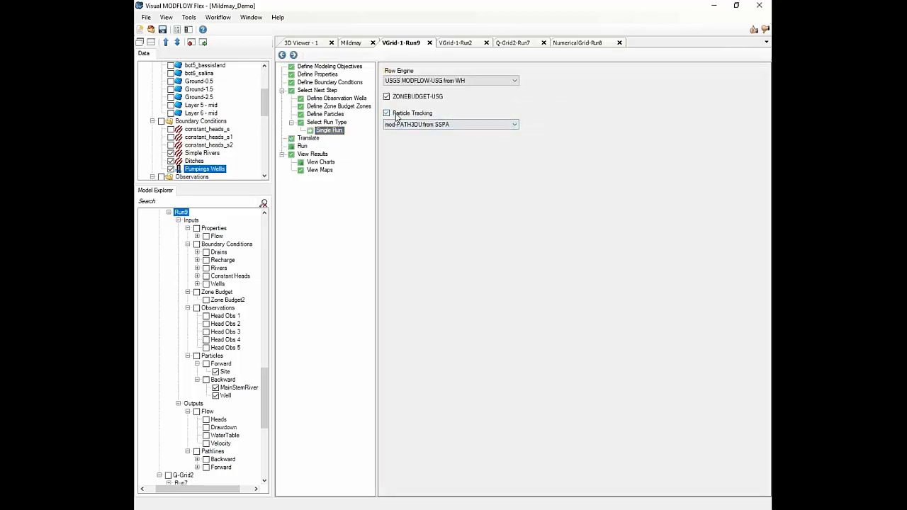
left_click(308, 137)
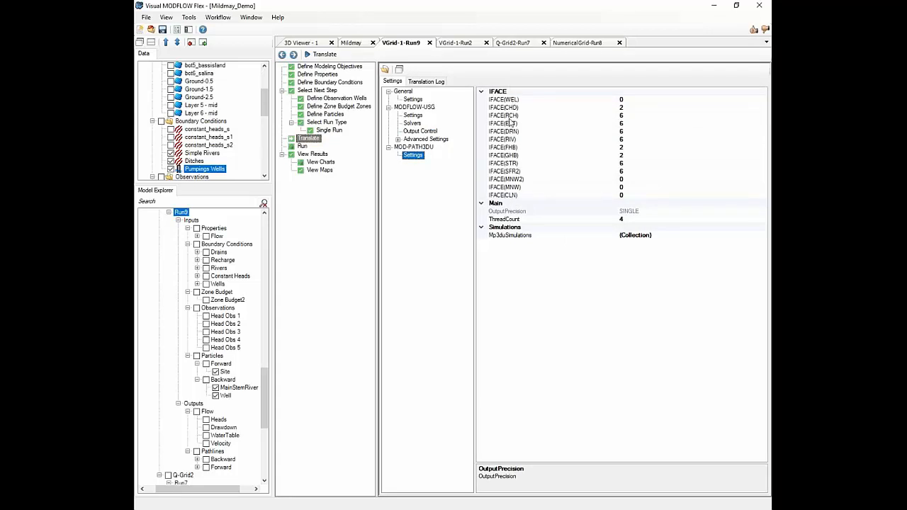
left_click(621, 99)
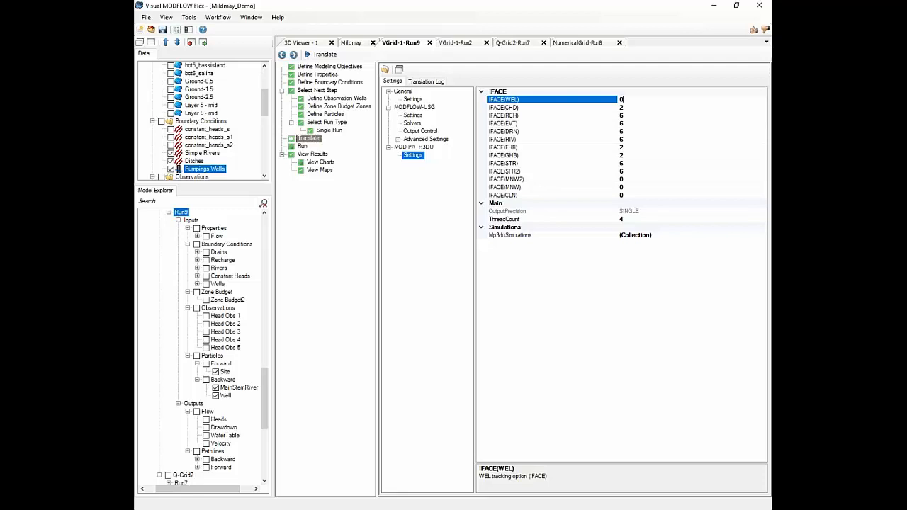
left_click(628, 107)
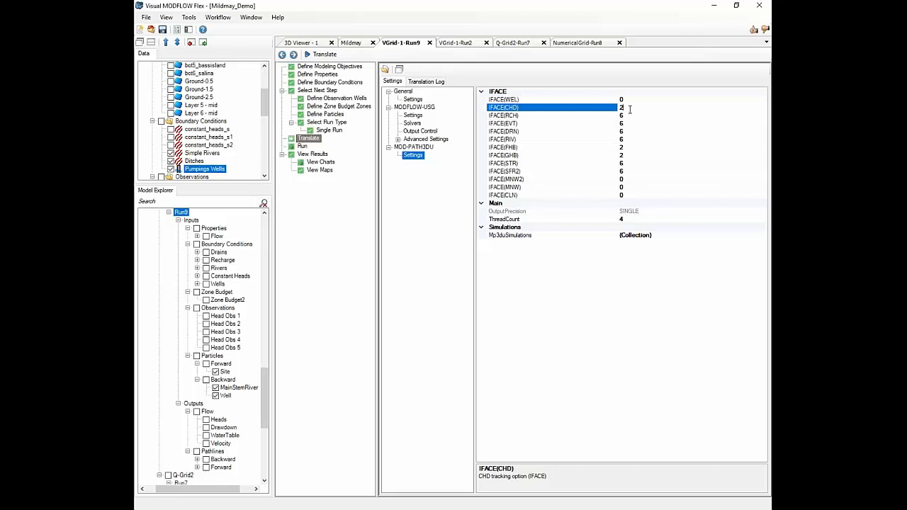
left_click(629, 156)
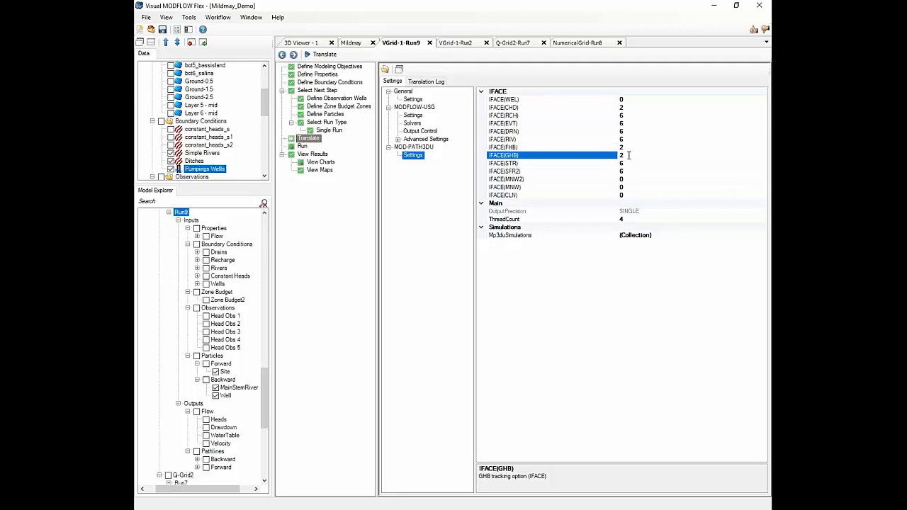
left_click(627, 148)
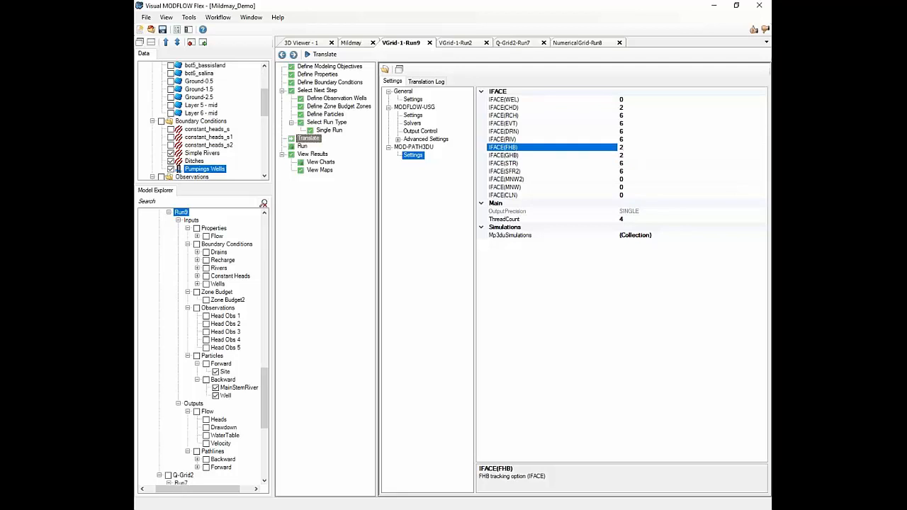
left_click(622, 116)
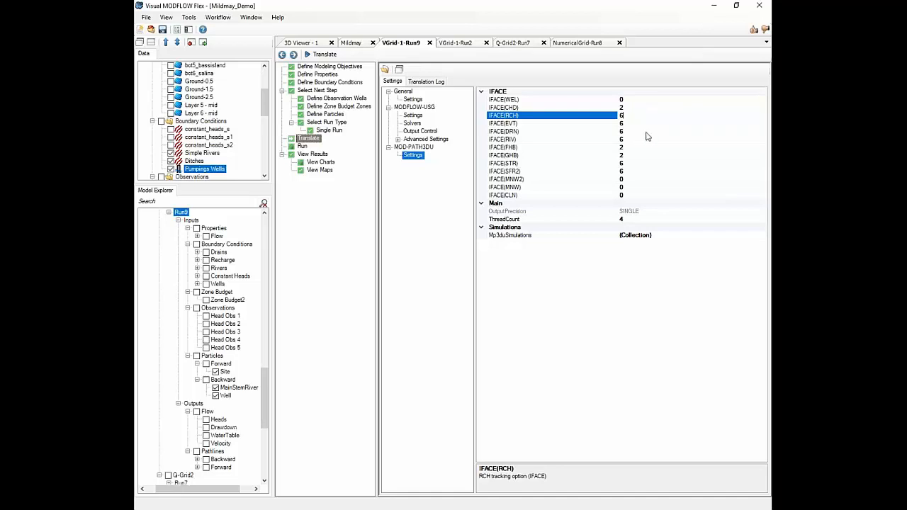
Step: Review the mod-PATH3DU simulation properties of Site, MainStemRiver and Well, including RUN and TRACK_TO_TERMINATION, without saving changes
left_click(650, 227)
left_click(647, 236)
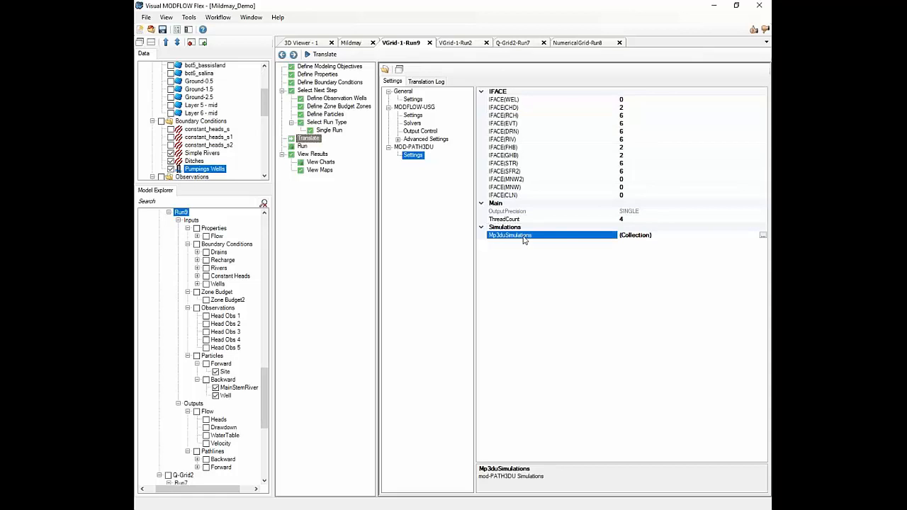
left_click(762, 235)
left_click_drag(375, 168, 352, 114)
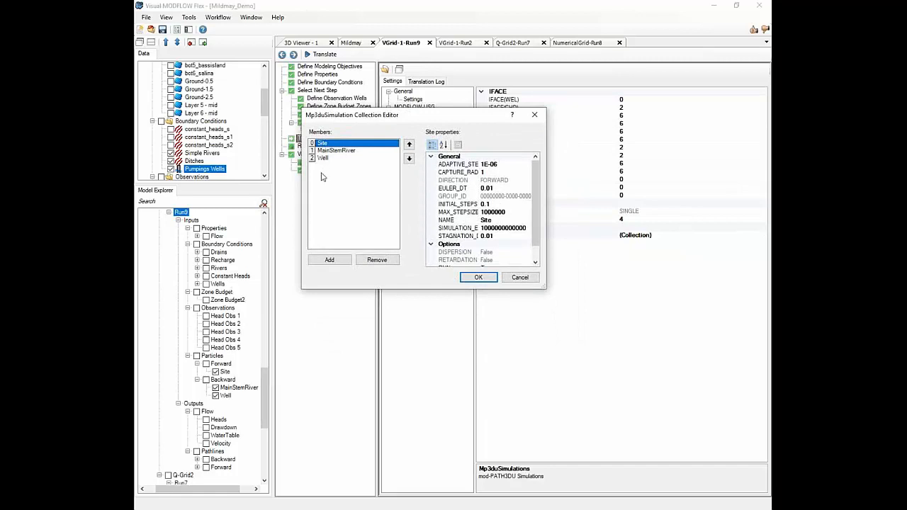
left_click_drag(542, 290, 694, 363)
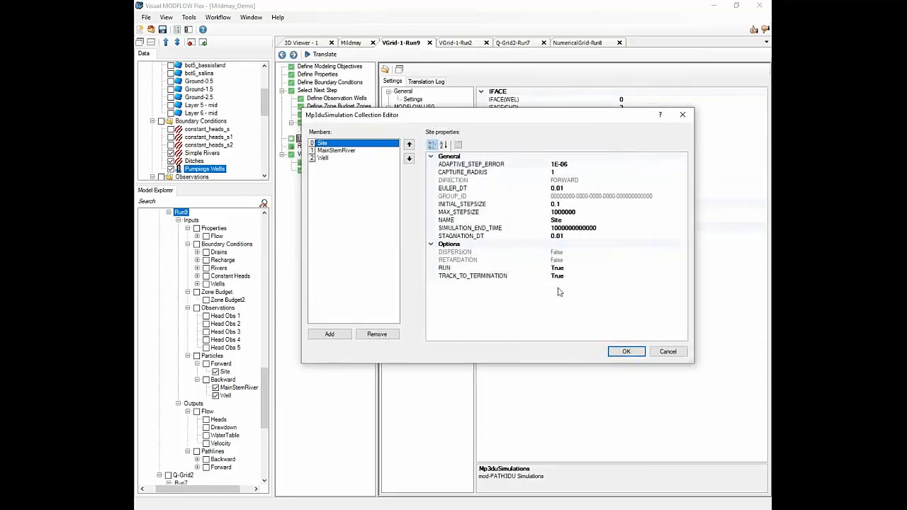
left_click(327, 158, "shift")
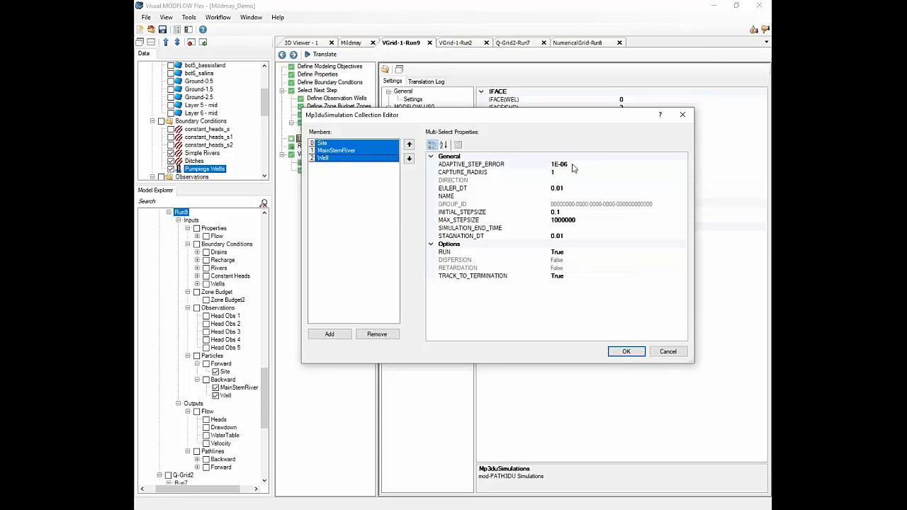
left_click(568, 253)
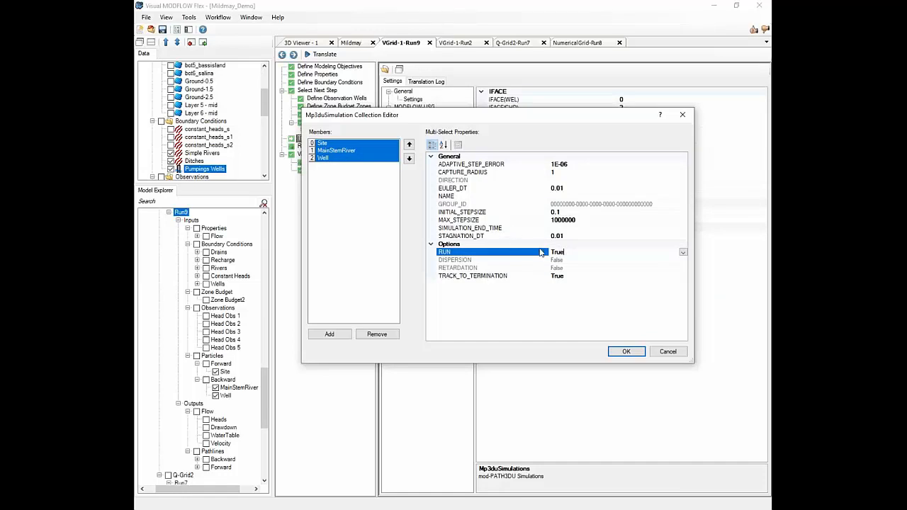
left_click(593, 276)
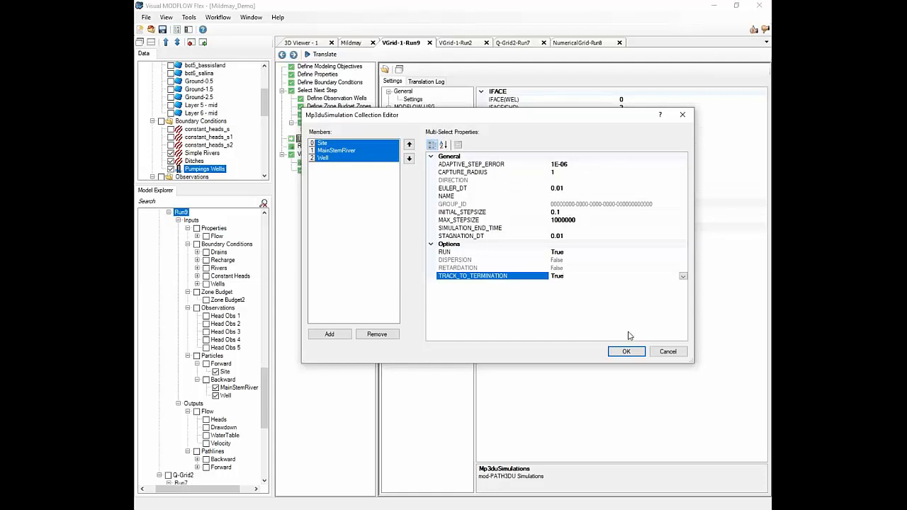
left_click(665, 352)
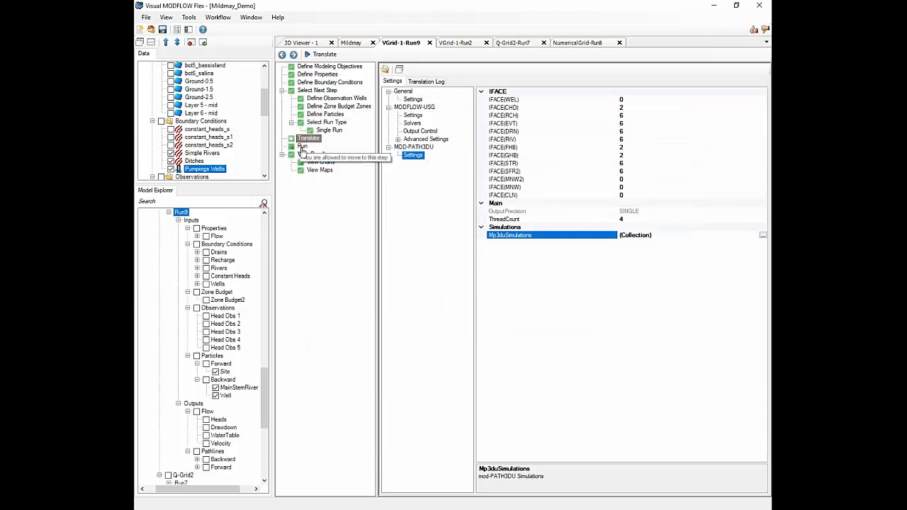
Step: Plot calculated versus observed heads in VGrid-1-Run2 for all times and all observations
left_click(464, 44)
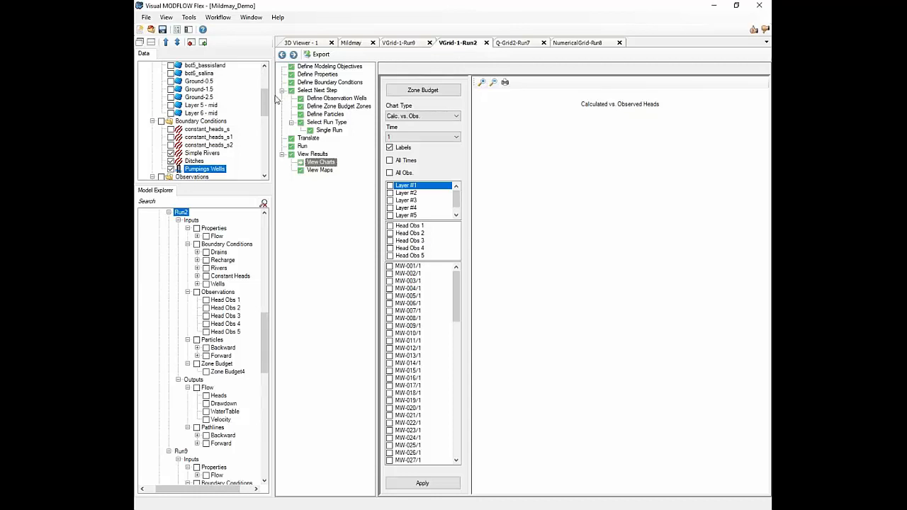
left_click(389, 160)
left_click(423, 483)
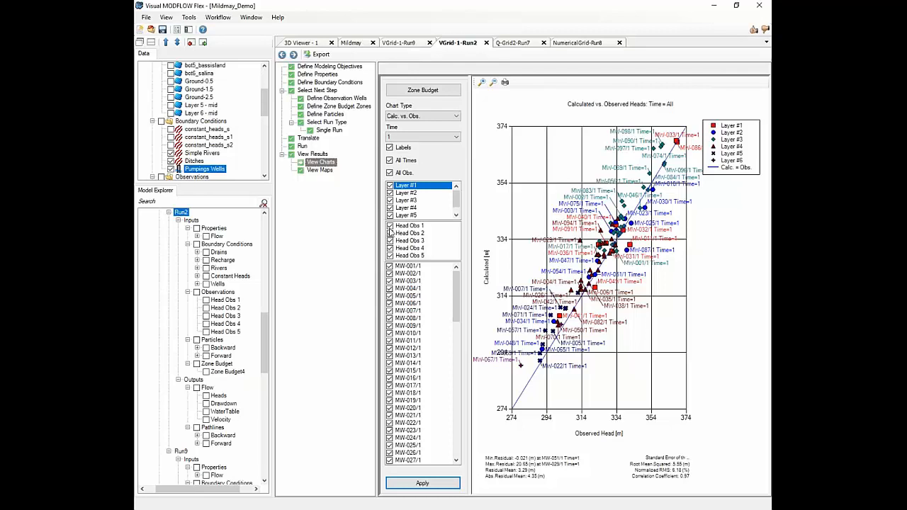
Step: Limit the calculated versus observed heads chart to the Head Obs 2 group, and add Head Obs 3 to the plot
left_click(389, 173)
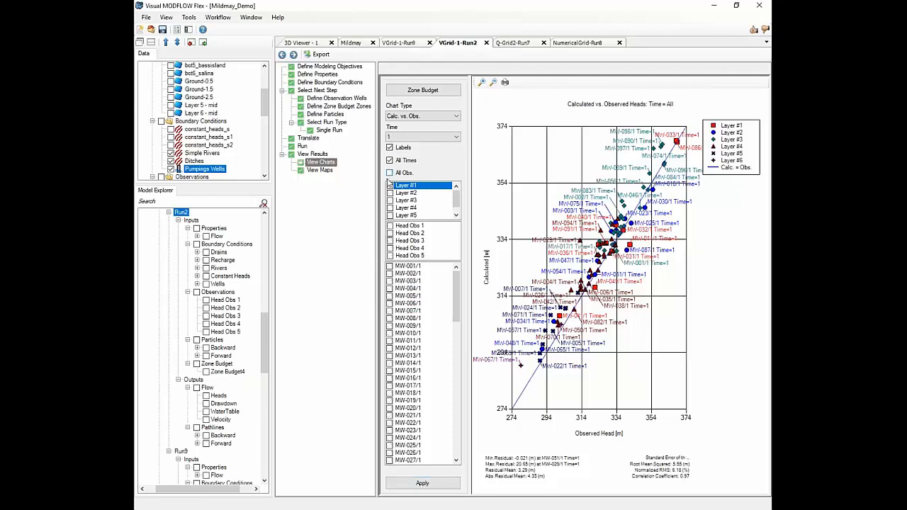
left_click(390, 233)
left_click(427, 484)
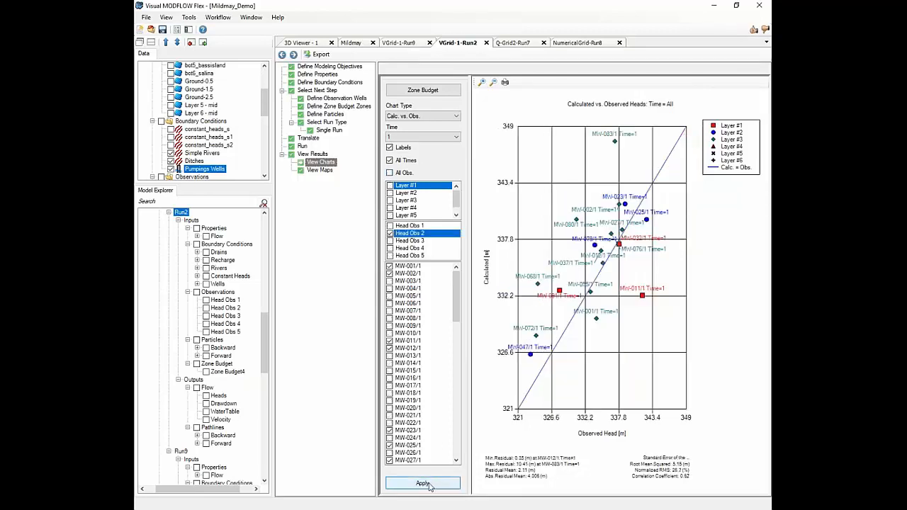
left_click(390, 242)
left_click(422, 483)
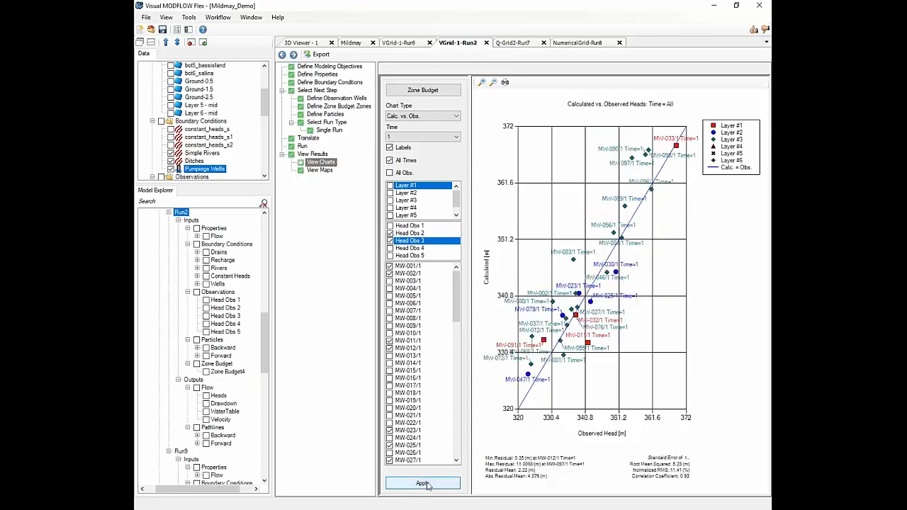
Step: Replace Head Obs 3 with Head Obs 1 in the calculated versus observed heads chart and replot it
left_click(390, 241)
left_click(390, 225)
left_click(421, 484)
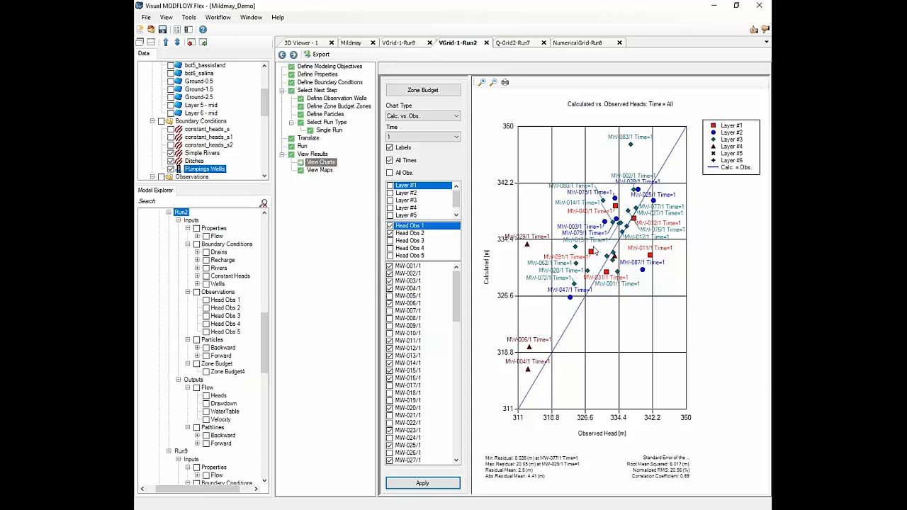
Step: Show the VGrid-1-Run2 results as maps, tilt the model into 3D, and set the vertical exaggeration to 20
left_click(320, 171)
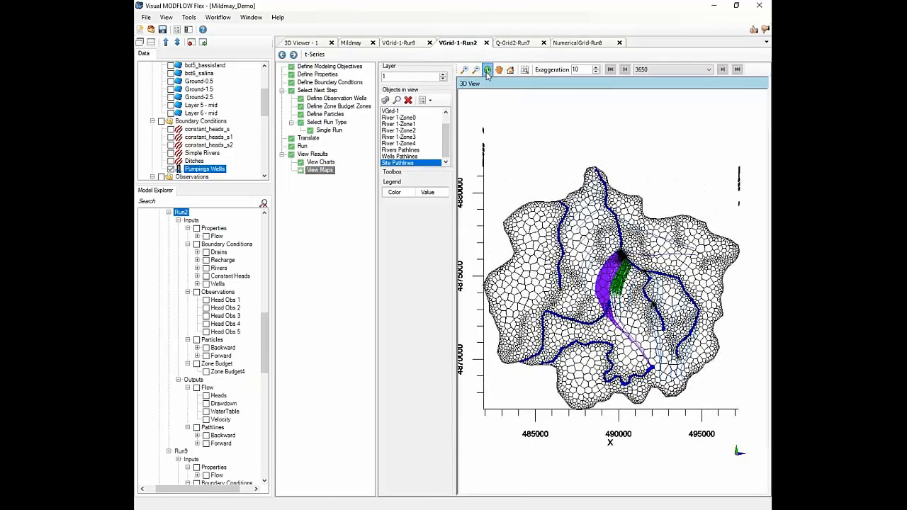
left_click_drag(585, 309, 574, 116)
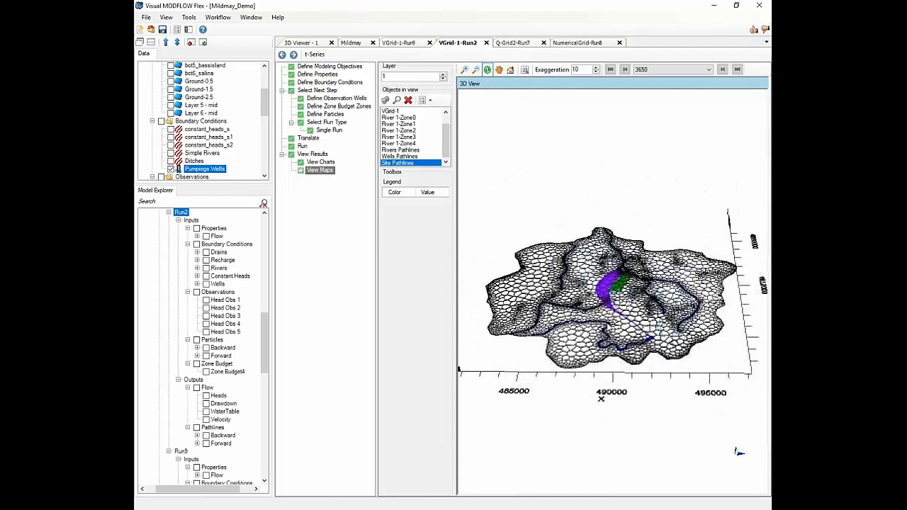
left_click(595, 67)
left_click(595, 67)
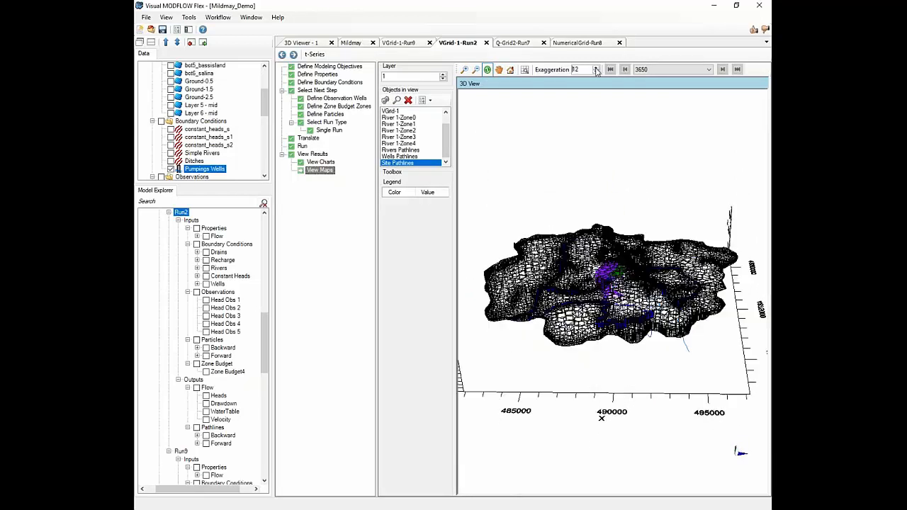
double_click(583, 68)
type("20")
key("Return")
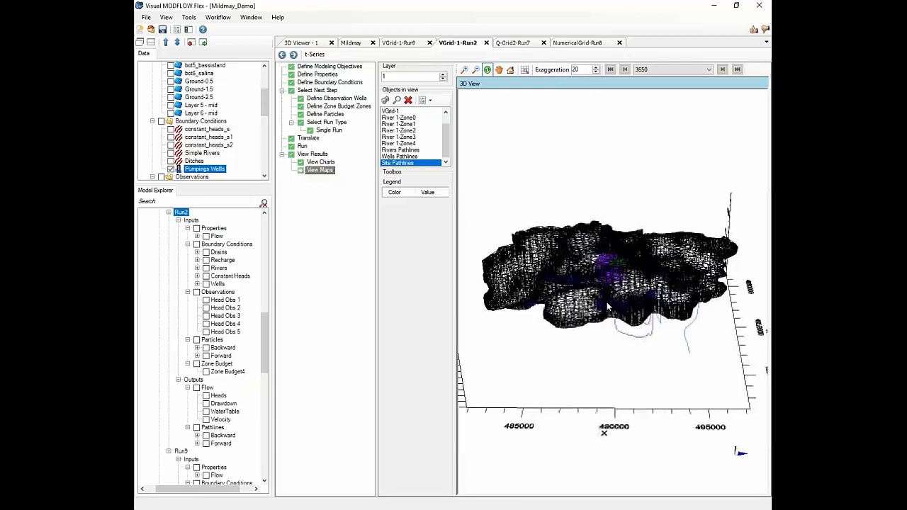
Step: Hide the VGrid-1 grid in the 3D view, leaving the river zones and pathlines displayed
left_click_drag(260, 332, 172, 309)
left_click(168, 308)
left_click_drag(619, 354, 627, 334)
scroll(585, 312, "up", 5)
left_click_drag(575, 319, 609, 411)
left_click_drag(680, 355, 707, 150)
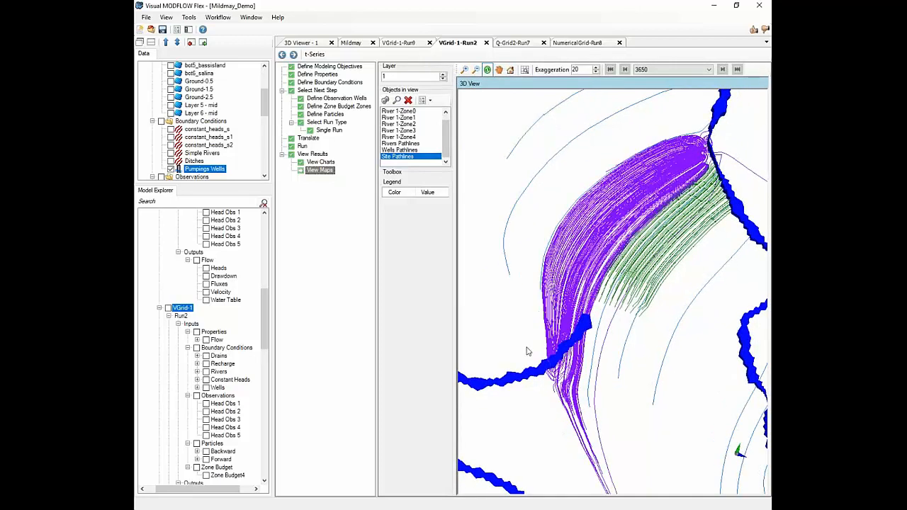
Step: Examine the Site, Wells and Rivers pathlines relative to the rivers, both from above and in a tilted view
left_click_drag(565, 483, 675, 282)
right_click_drag(675, 282, 667, 231)
left_click(498, 69)
left_click_drag(724, 164, 650, 215)
right_click_drag(662, 176, 674, 214)
left_click_drag(646, 223, 645, 232)
right_click_drag(646, 221, 663, 330)
left_click_drag(641, 314, 646, 292)
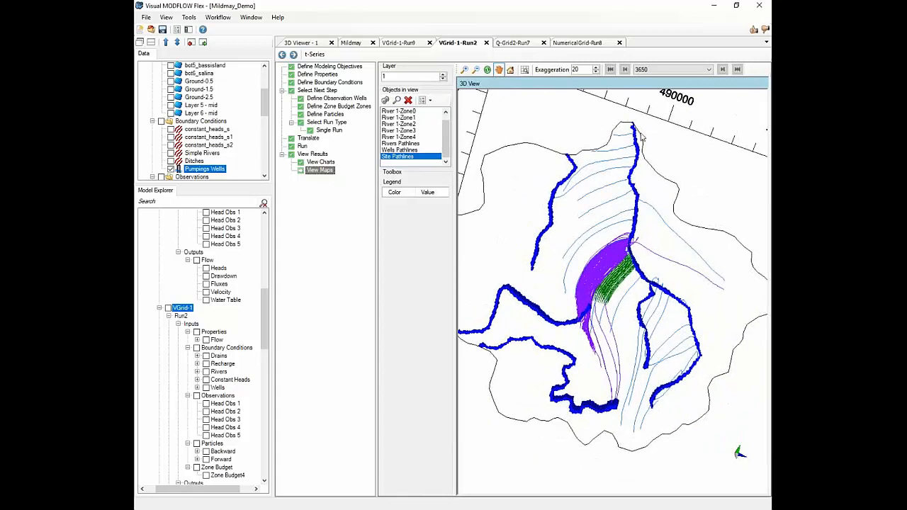
left_click_drag(636, 438, 644, 398)
left_click_drag(653, 364, 576, 407)
left_click_drag(473, 294, 510, 323)
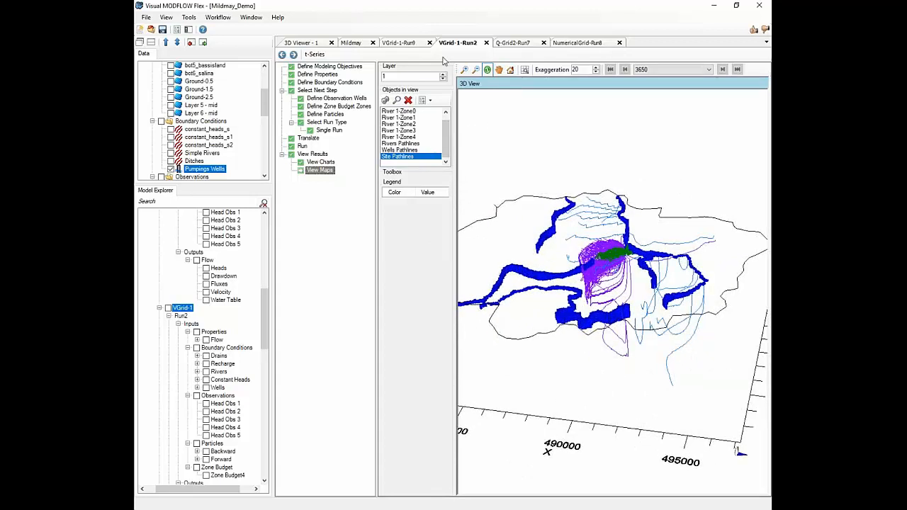
Step: Make the tracking markers visible for the forward Site Pathlines of Run2
left_click_drag(262, 322, 282, 358)
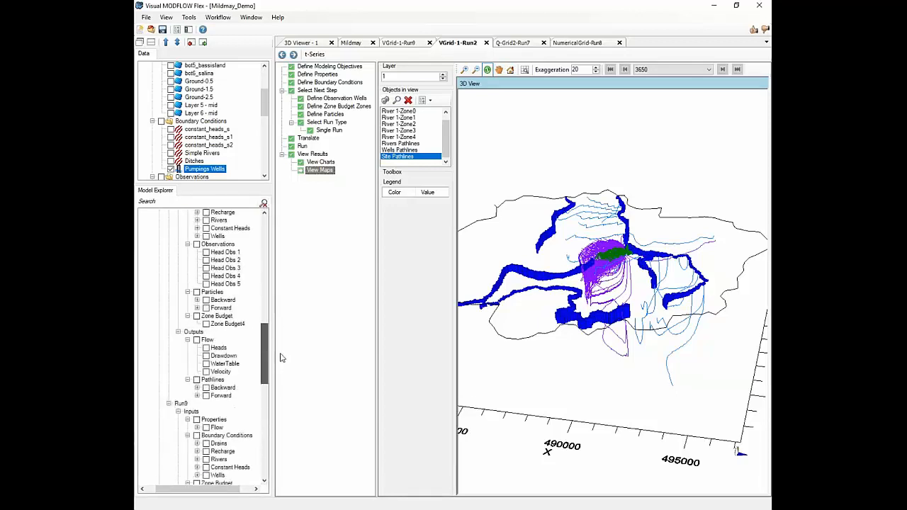
left_click(197, 387)
left_click(197, 412)
right_click(244, 419)
left_click(273, 424)
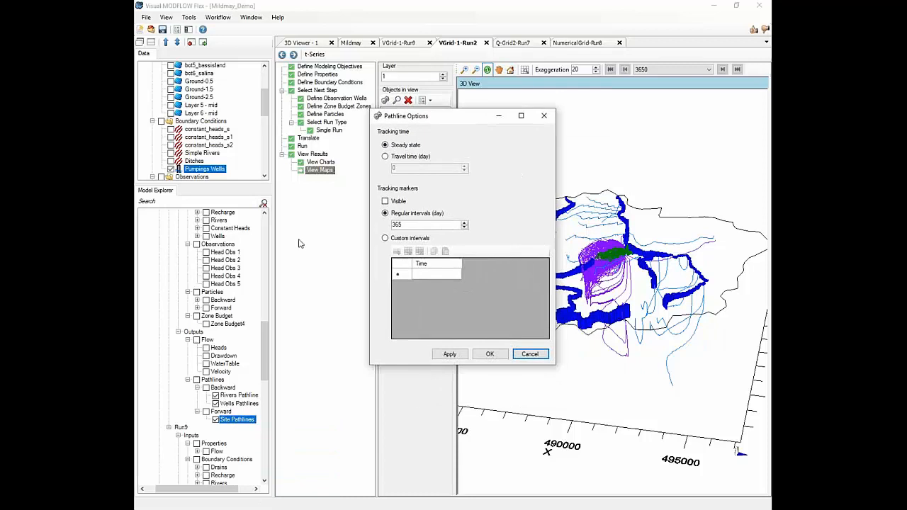
left_click(390, 203)
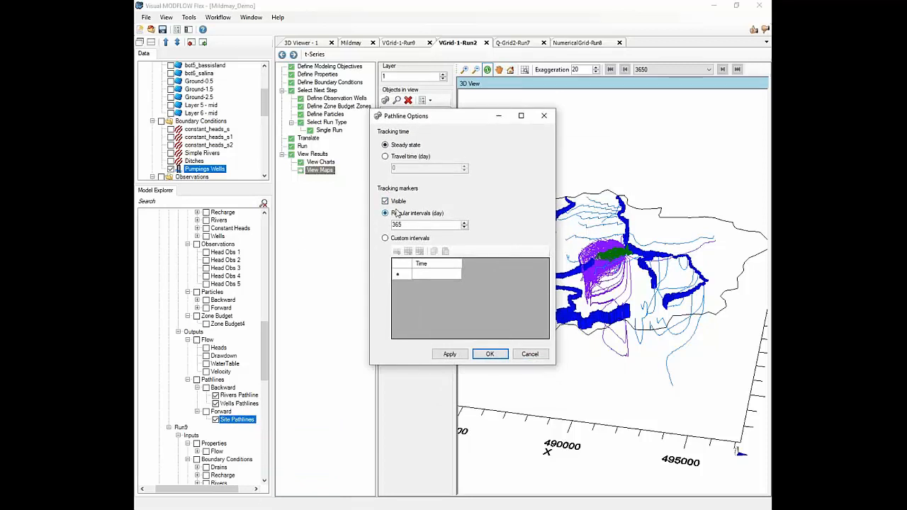
left_click(489, 356)
Step: Inspect the spacing of the tracking markers along the forward Site Pathlines up close
scroll(634, 269, "up", 5)
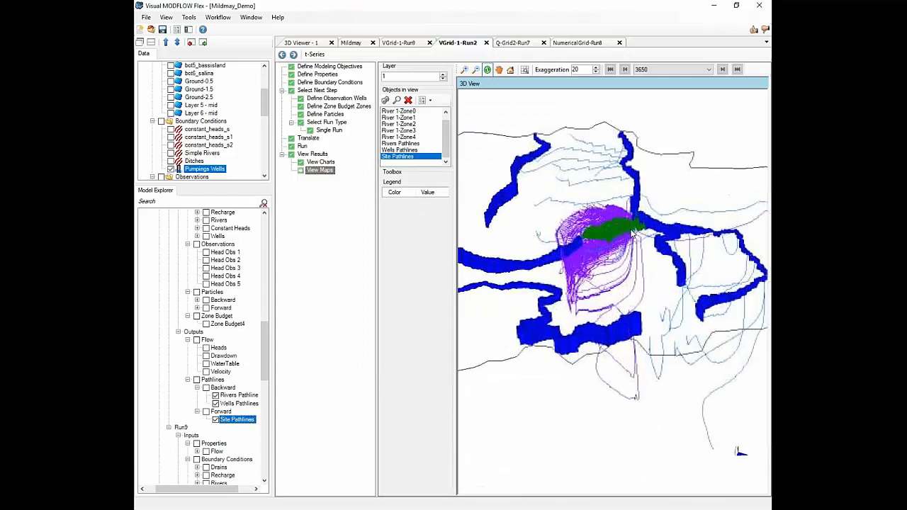
scroll(614, 214, "up", 5)
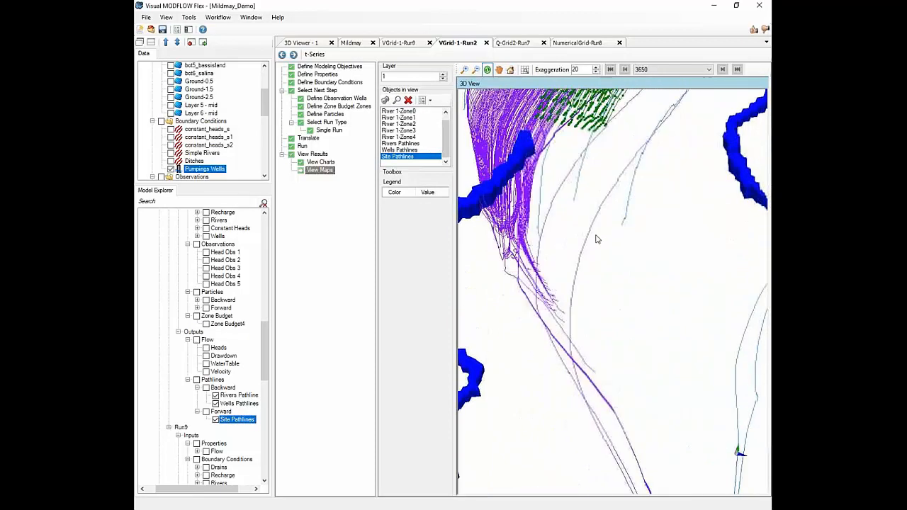
left_click(498, 70)
left_click_drag(556, 138, 551, 352)
scroll(580, 202, "up", 2)
scroll(582, 203, "up", 5)
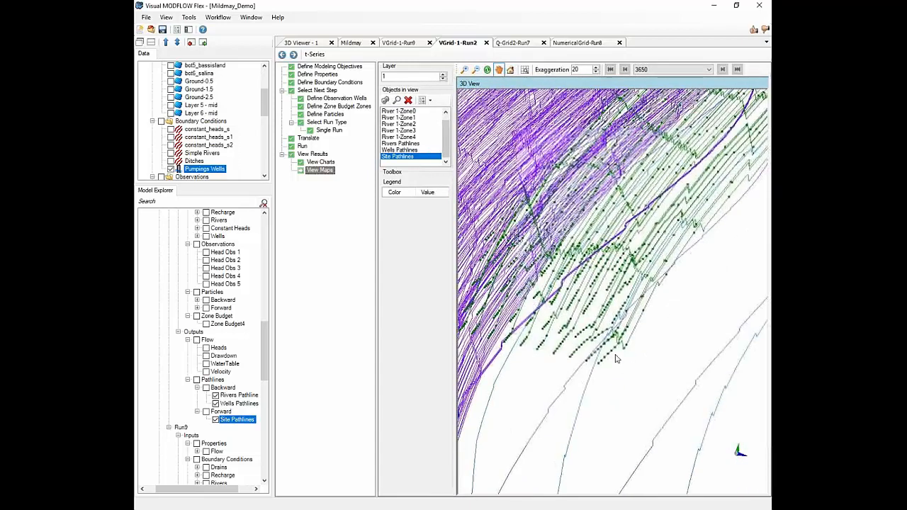
scroll(609, 231, "down", 3)
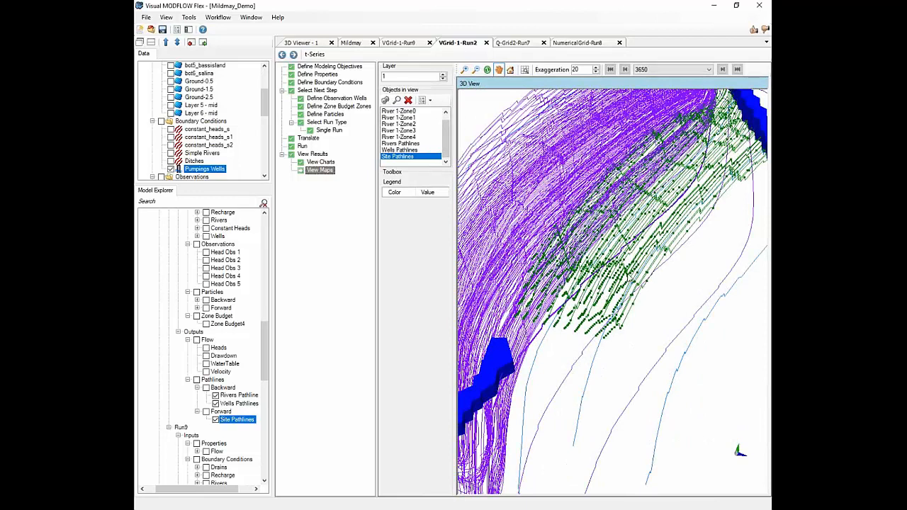
left_click_drag(623, 280, 639, 278)
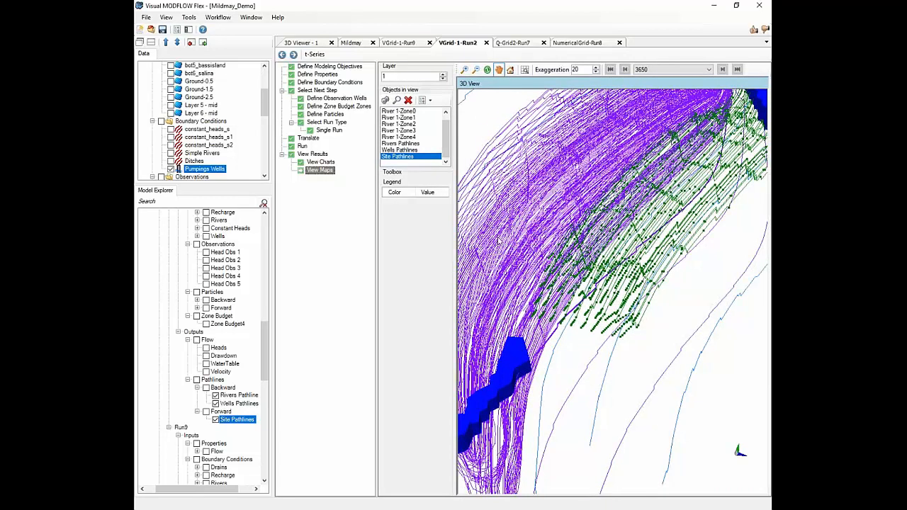
Step: Switch to the Q-Grid2-Run7 results and examine the velocity vectors and color map along the refined river cells
left_click(512, 42)
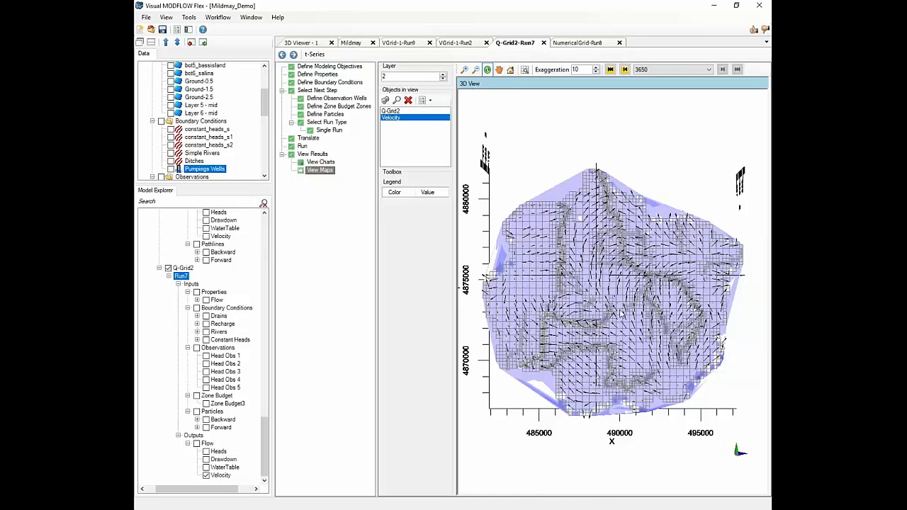
scroll(636, 310, "up", 6)
scroll(615, 324, "up", 2)
scroll(605, 333, "up", 3)
left_click_drag(603, 339, 637, 384)
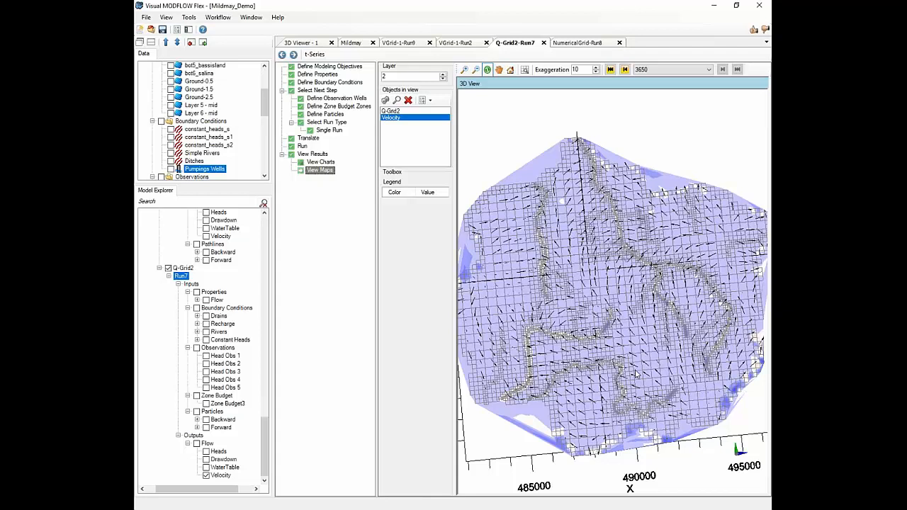
scroll(507, 482, "up", 8)
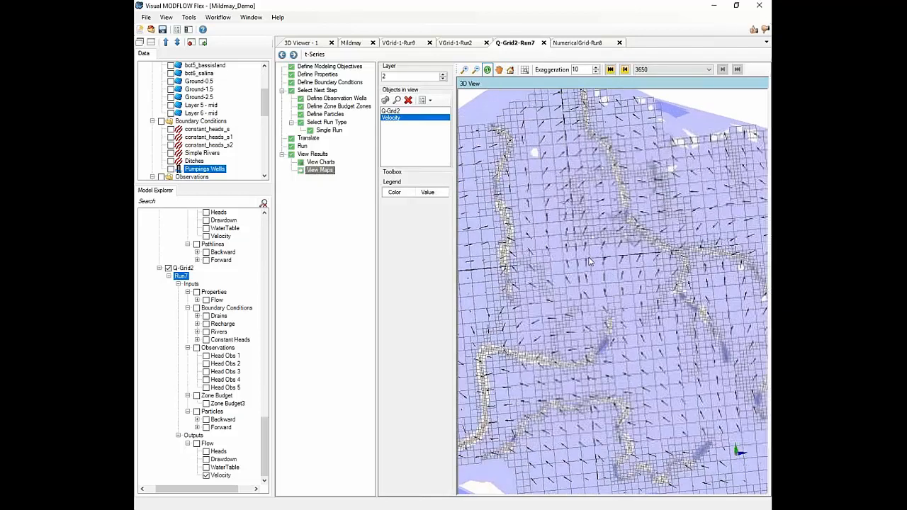
left_click(499, 70)
left_click_drag(601, 295, 761, 108)
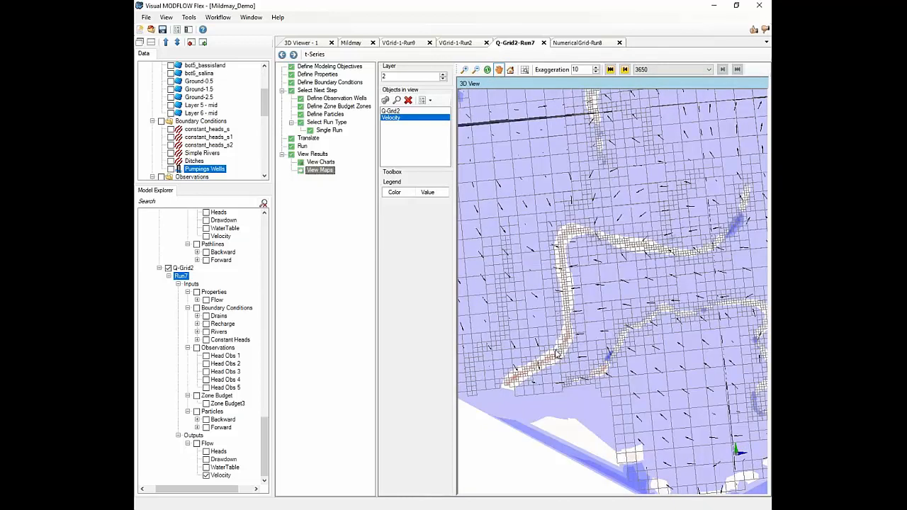
left_click_drag(738, 230, 678, 252)
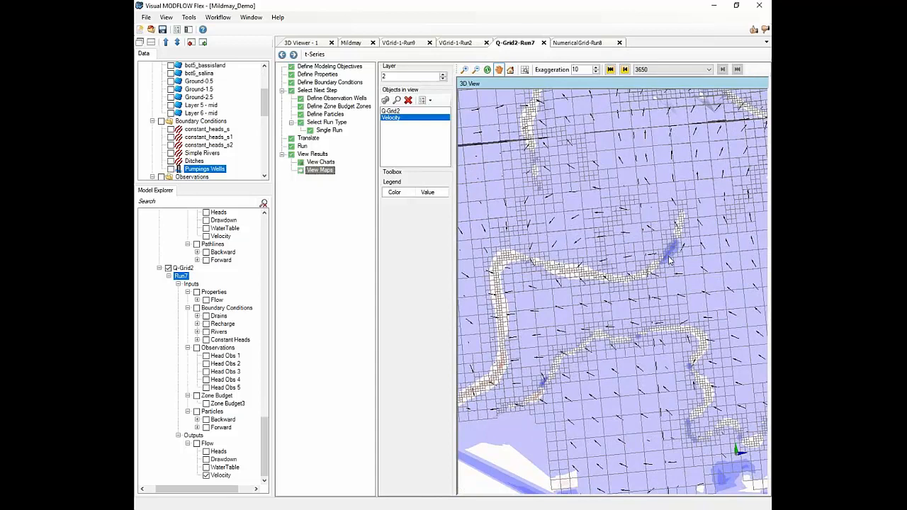
left_click_drag(475, 400, 591, 351)
scroll(592, 351, "up", 4)
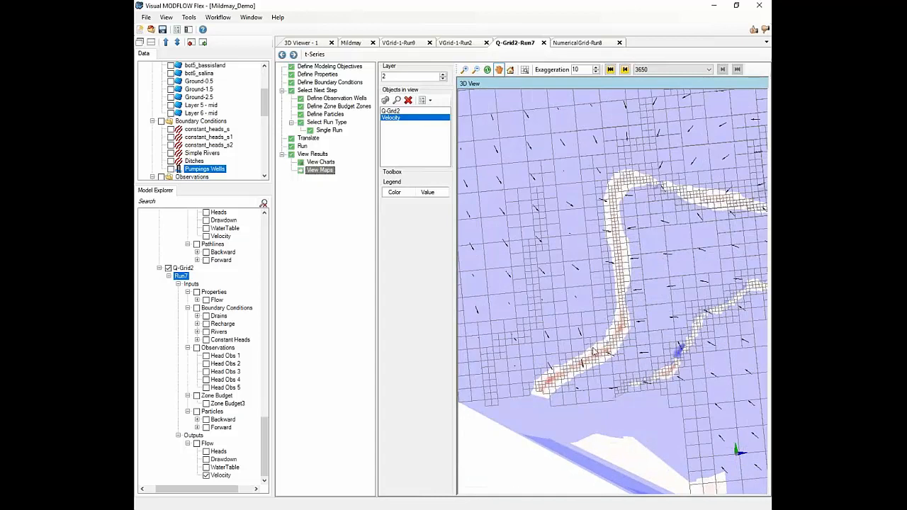
scroll(571, 380, "up", 2)
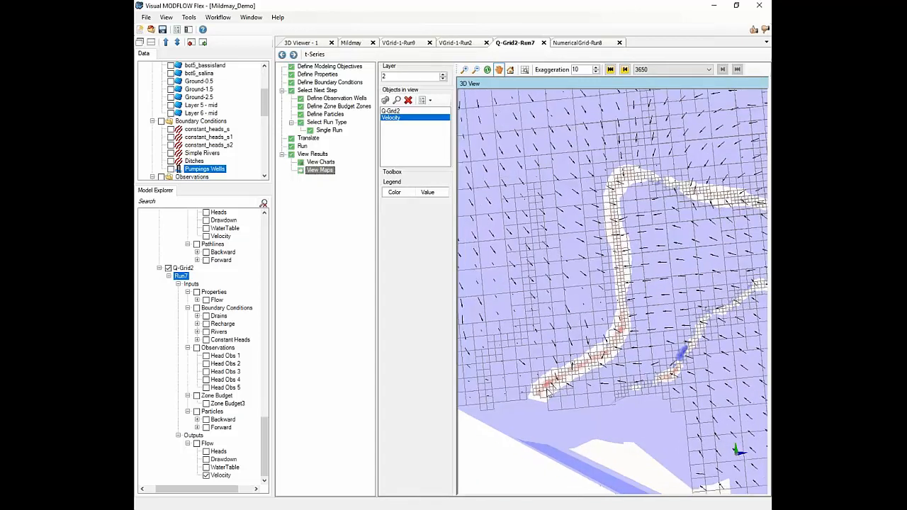
scroll(587, 353, "down", 1)
Step: Open the general VelocityMap style settings of the Velocity output in Q-Grid2-Run7
left_click(220, 476)
right_click(219, 476)
left_click(249, 445)
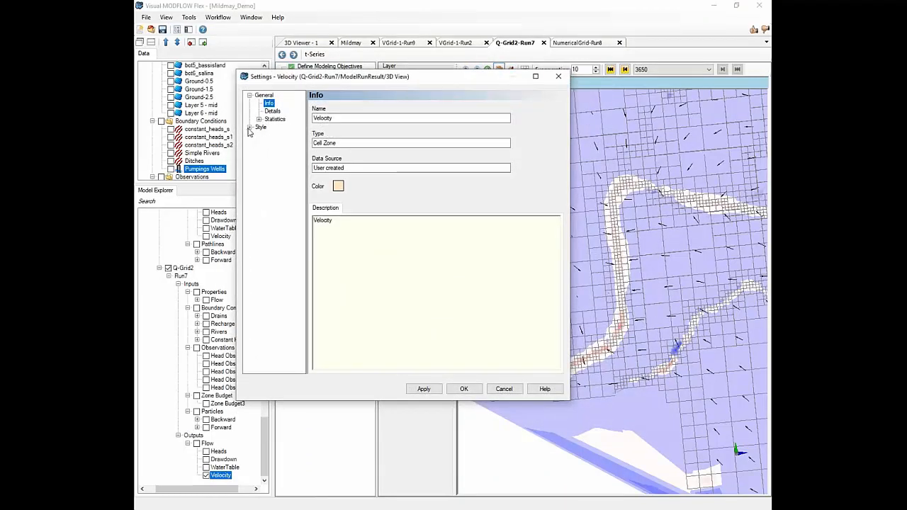
left_click(249, 128)
left_click(278, 184)
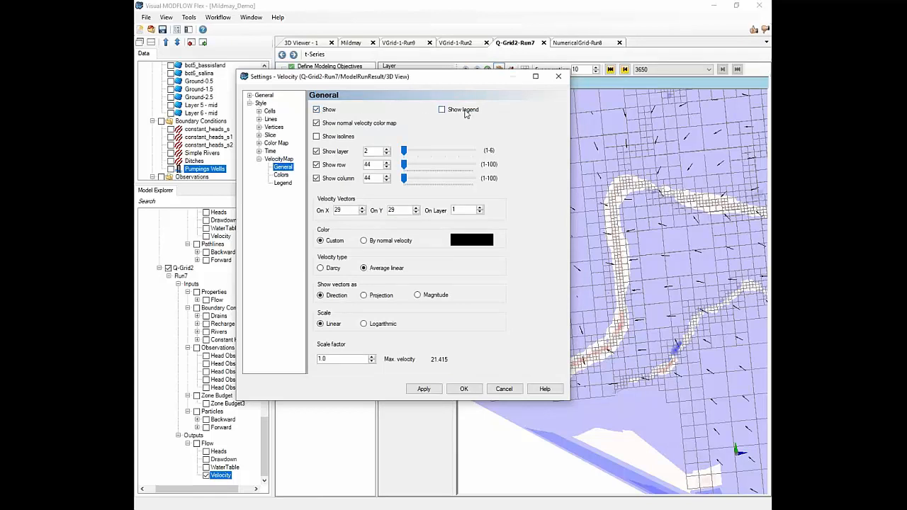
Step: Toggle the normal velocity color map off and back on, and step the shown layer to 3 and back to 2
left_click(345, 125)
left_click(424, 389)
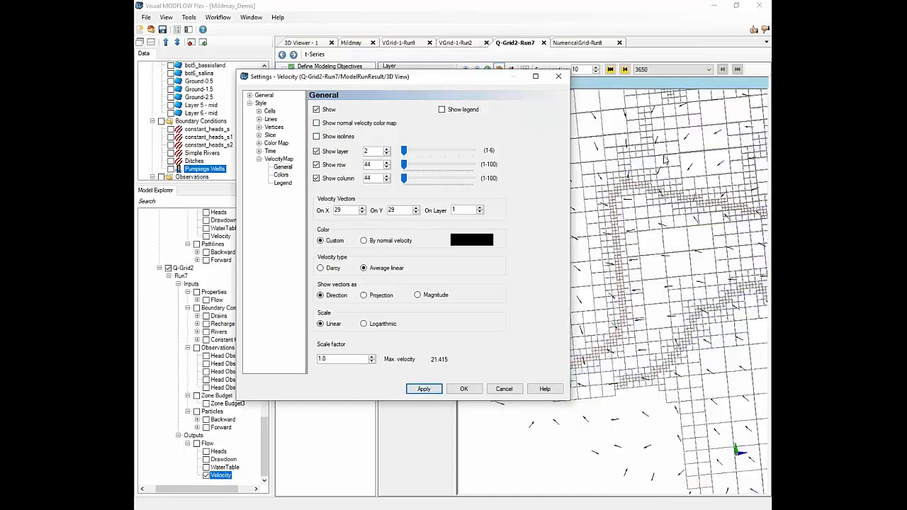
left_click(354, 122)
left_click(422, 390)
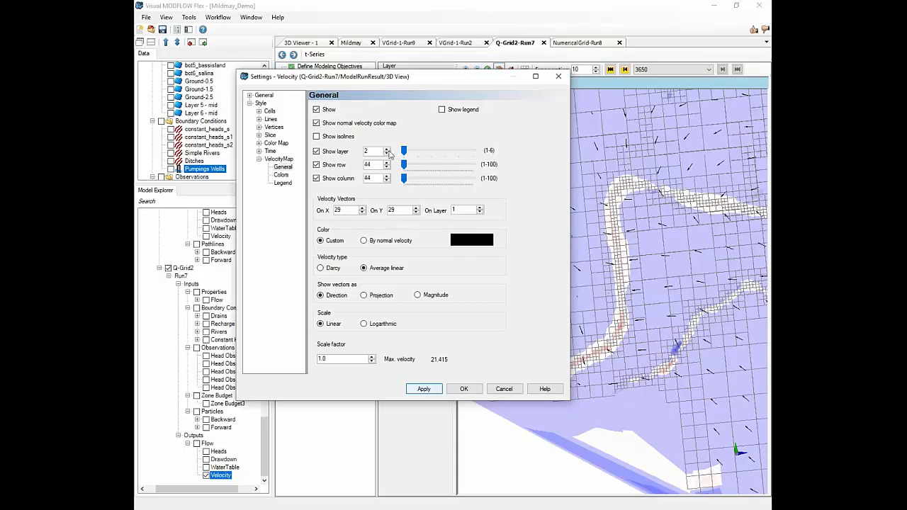
left_click(385, 148)
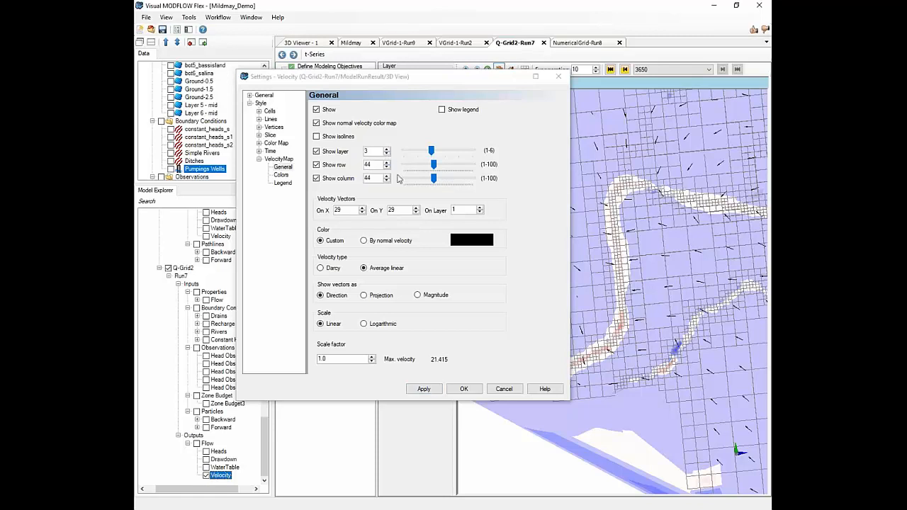
left_click(386, 154)
Step: Move the Velocity settings aside and examine how the vectors are distributed over the refined cells along the river
scroll(646, 272, "down", 5)
left_click_drag(646, 272, 568, 308)
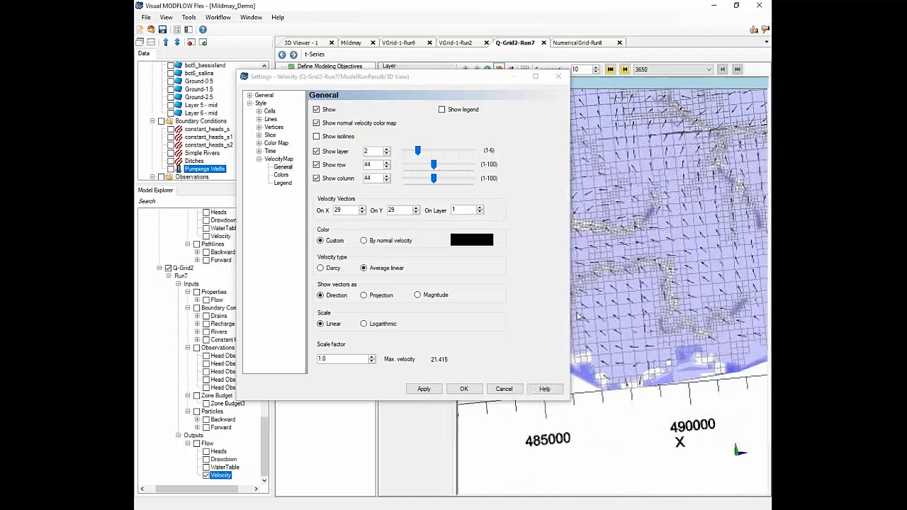
left_click_drag(388, 76, 289, 58)
scroll(669, 220, "up", 3)
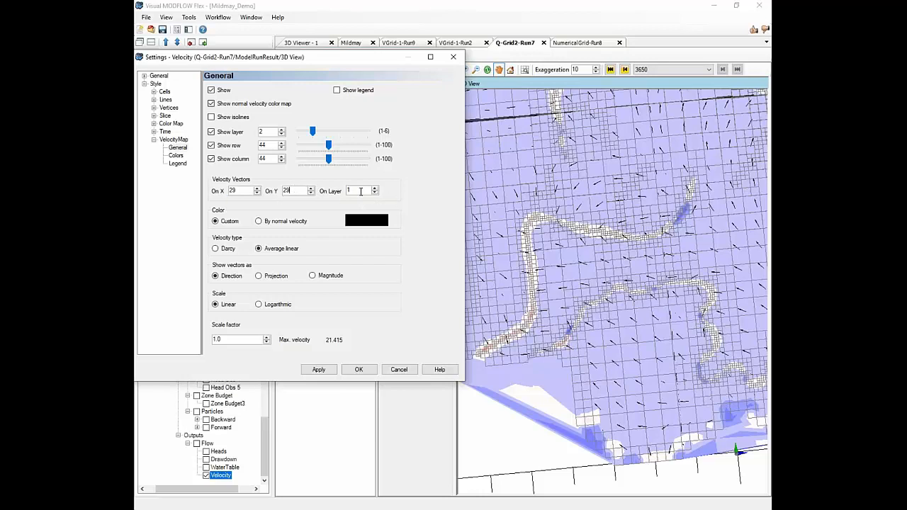
scroll(635, 246, "up", 3)
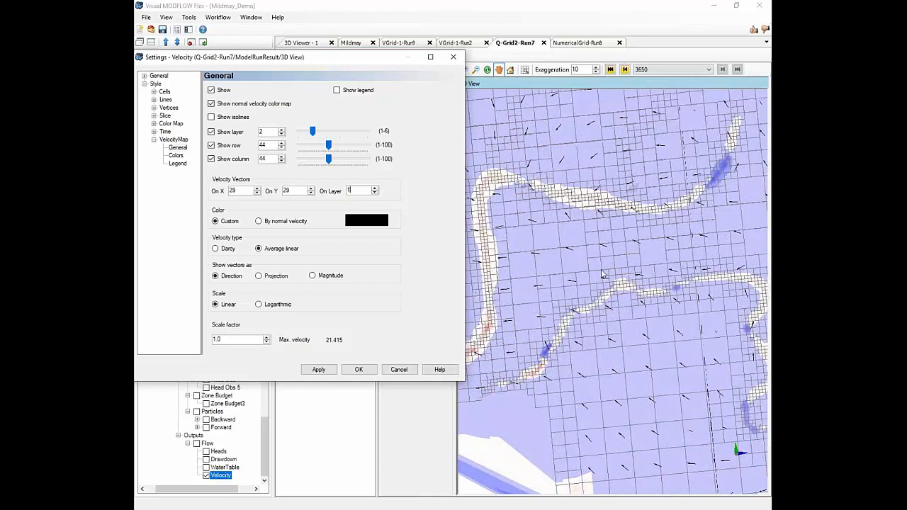
scroll(601, 274, "up", 4)
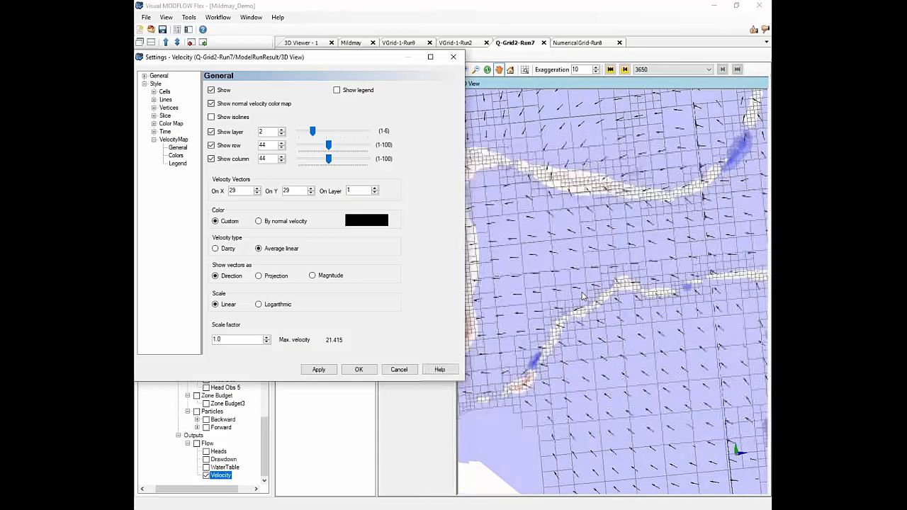
scroll(593, 292, "up", 5)
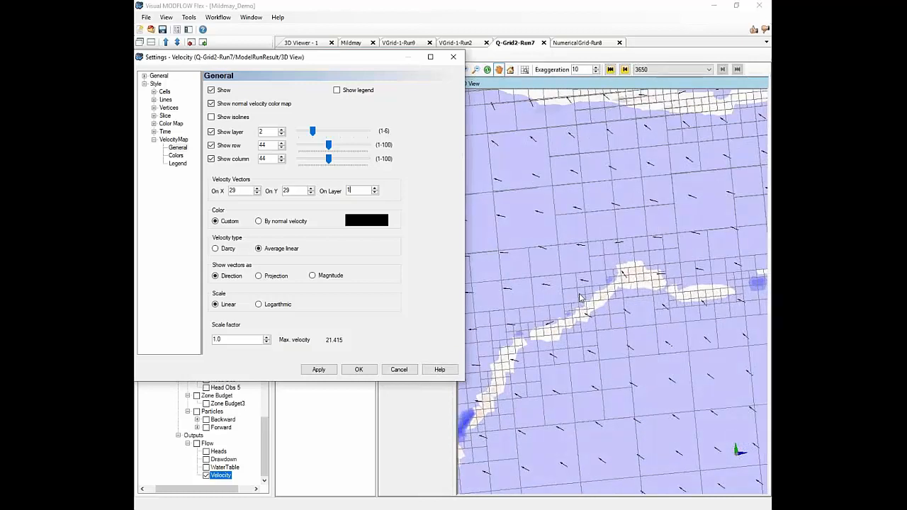
scroll(579, 297, "up", 4)
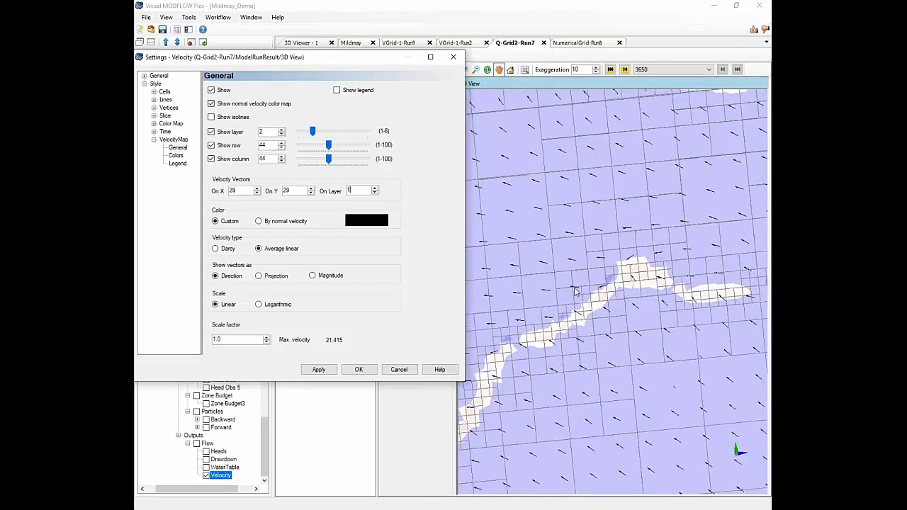
scroll(575, 291, "up", 4)
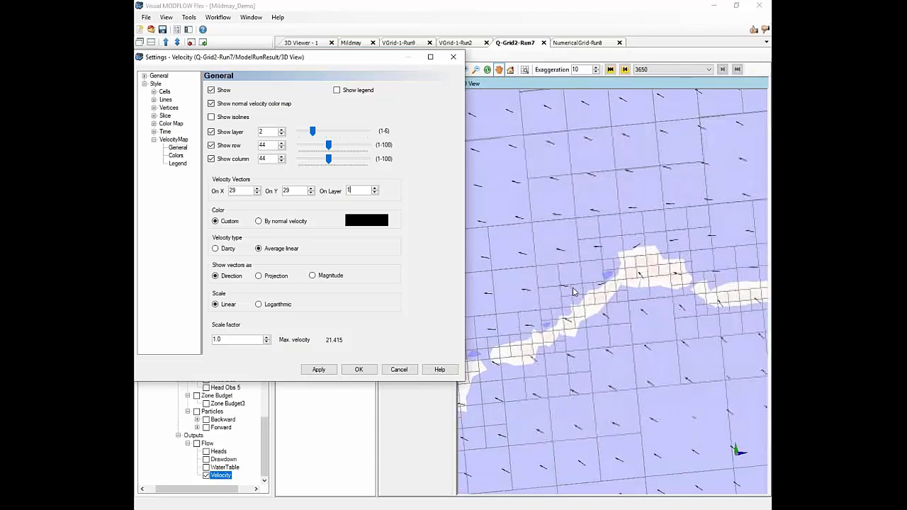
scroll(575, 291, "up", 1)
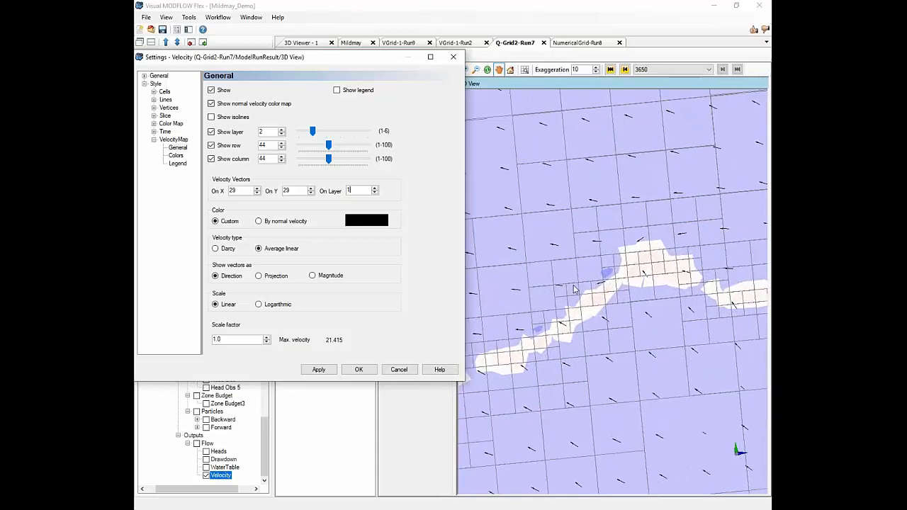
Step: Hide the normal velocity color map, color the vectors by normal velocity, and examine them around the refined river cells
scroll(573, 289, "up", 2)
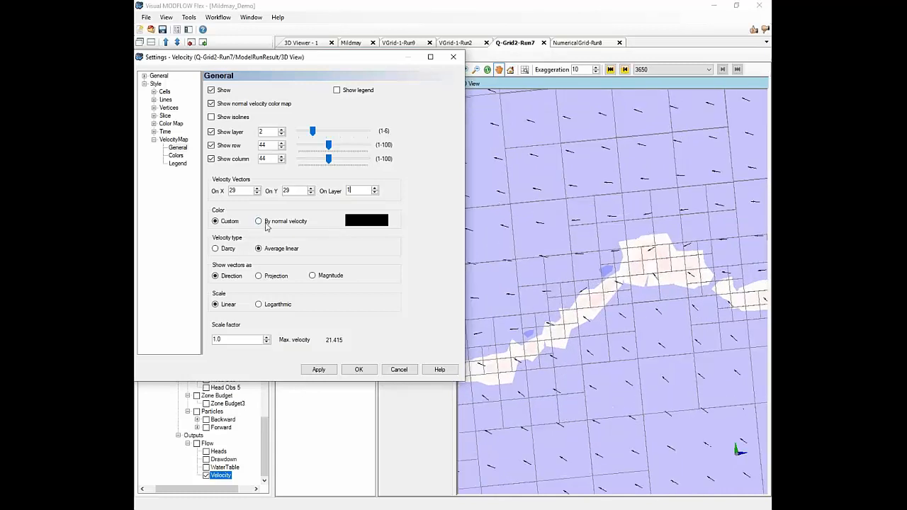
left_click(211, 104)
left_click(259, 221)
left_click(318, 369)
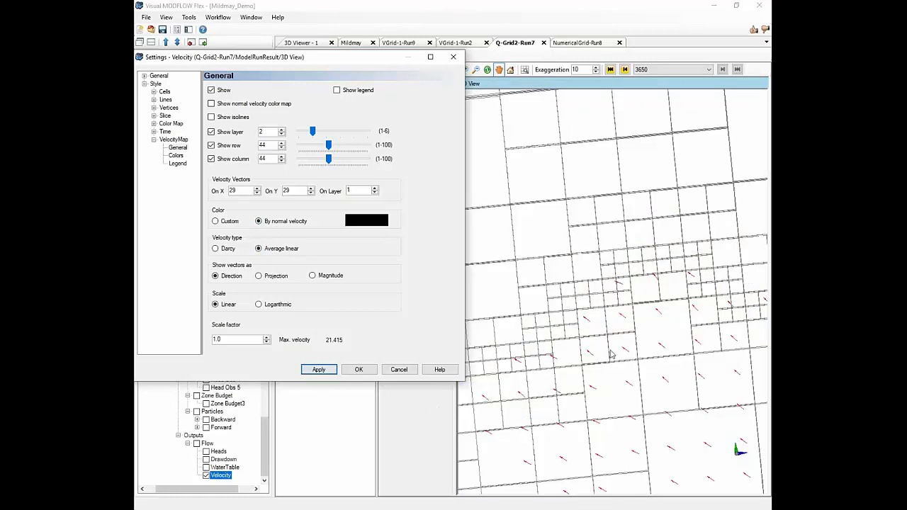
scroll(665, 274, "down", 2)
scroll(644, 406, "down", 3)
scroll(641, 407, "down", 4)
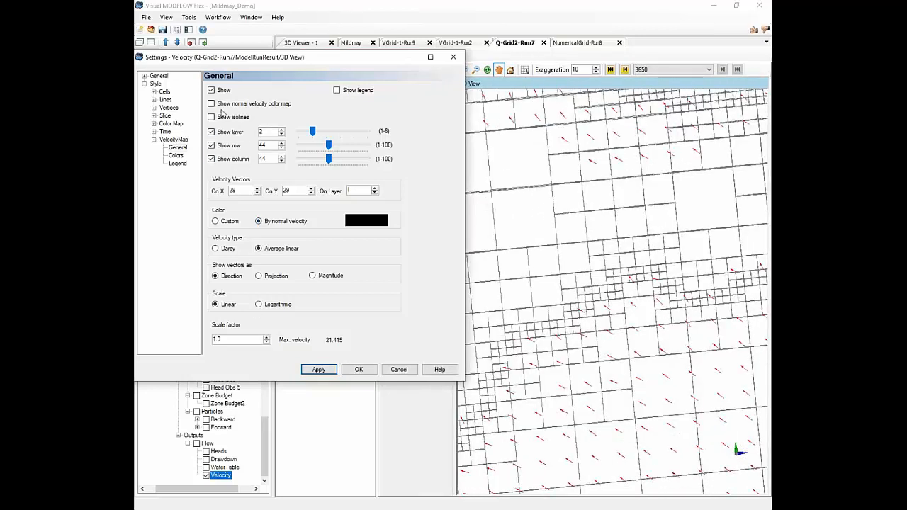
Step: Show the normal velocity color map again, with custom-colored vectors displayed as projections
left_click(210, 104)
left_click(224, 225)
left_click(259, 276)
left_click(316, 368)
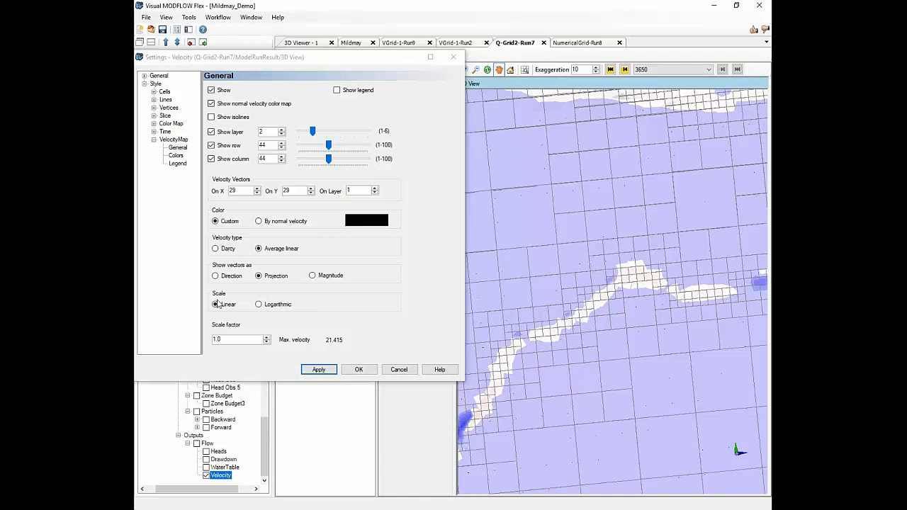
Step: Set the velocity vector scale factor to 20 and apply it
left_click(246, 337)
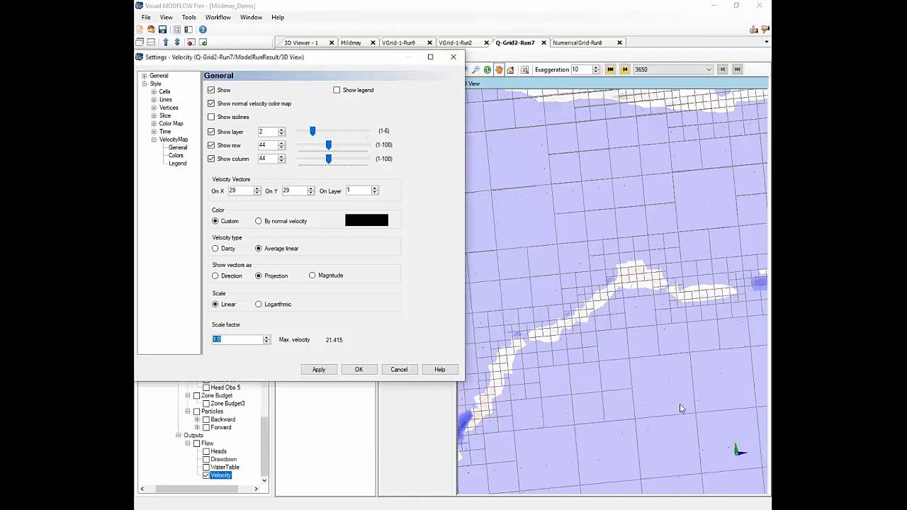
type("20")
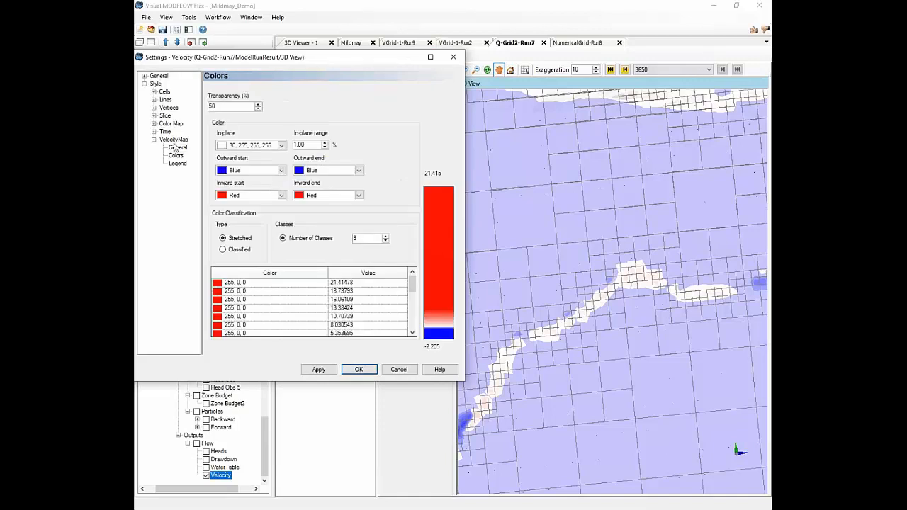
left_click(177, 147)
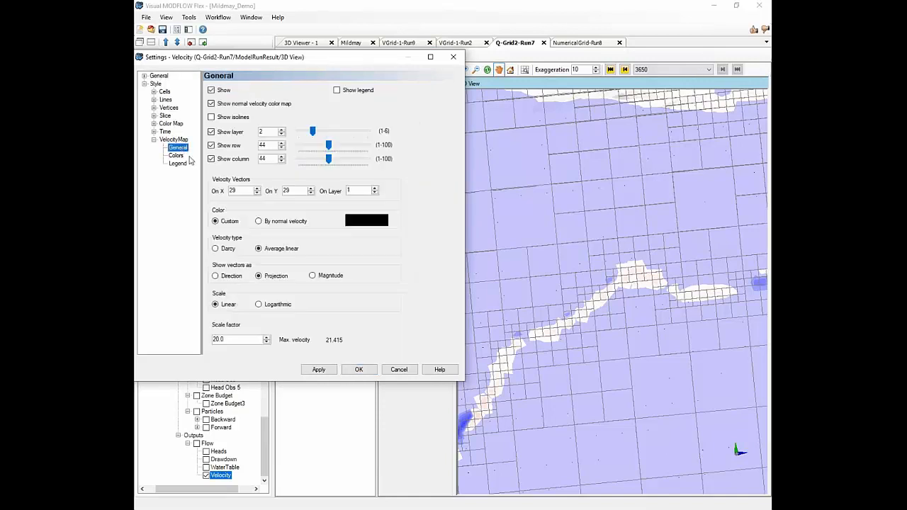
left_click(319, 369)
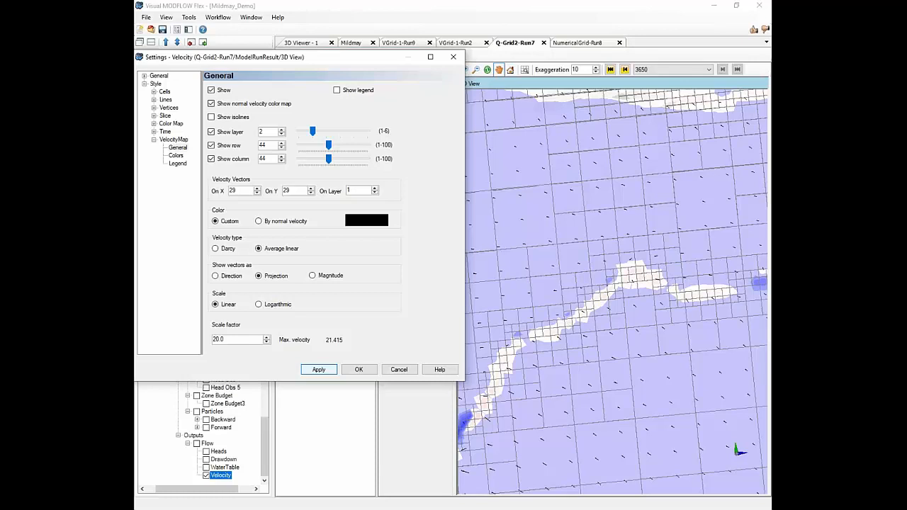
Step: Examine the projected vectors on the layer, row and column slices from several angles, and dismiss the Velocity settings
left_click(515, 270)
left_click_drag(542, 338, 543, 303)
left_click_drag(348, 57, 287, 68)
left_click(487, 71)
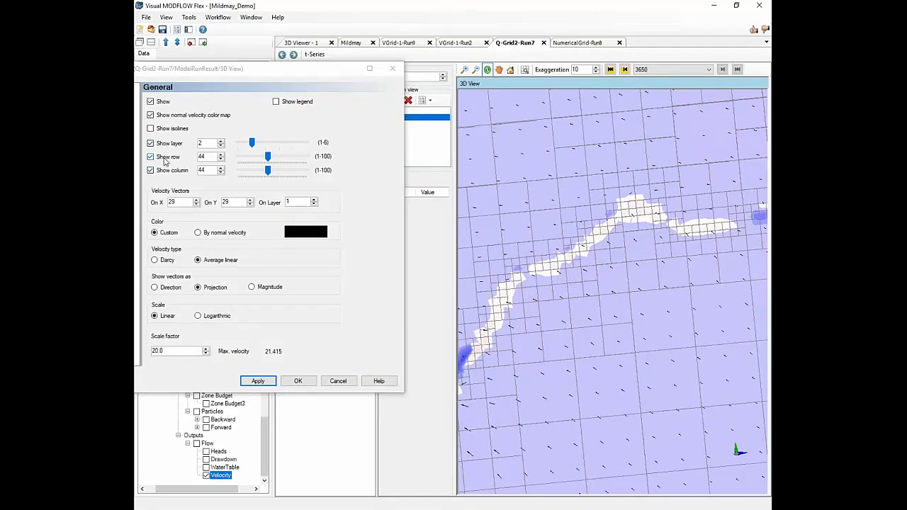
left_click(486, 71)
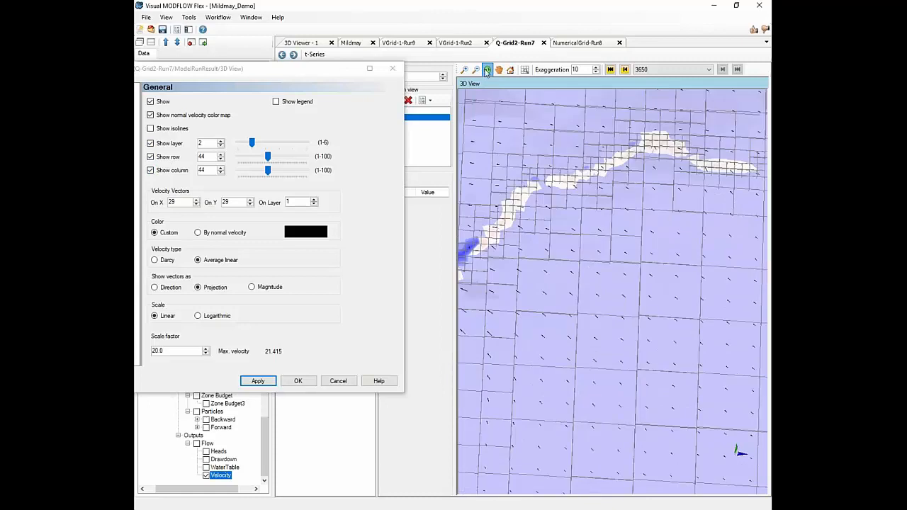
left_click_drag(597, 425, 579, 225)
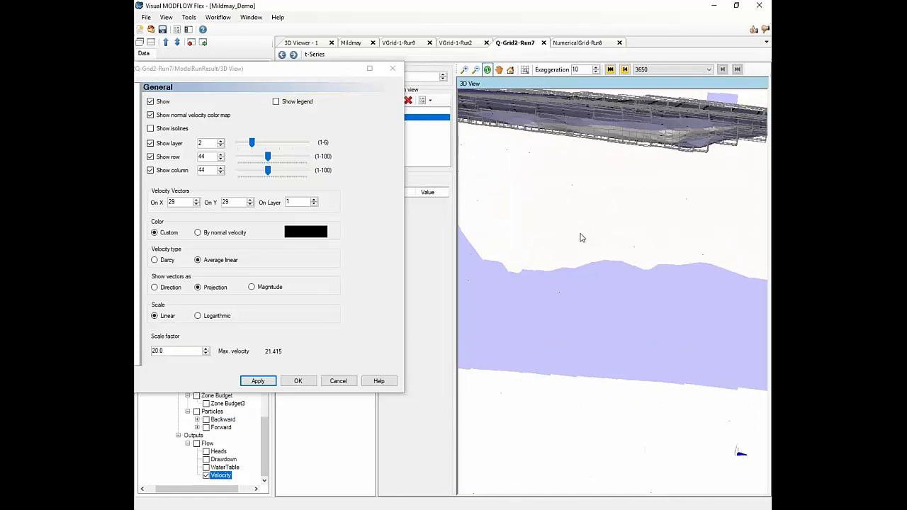
left_click_drag(579, 237, 579, 255)
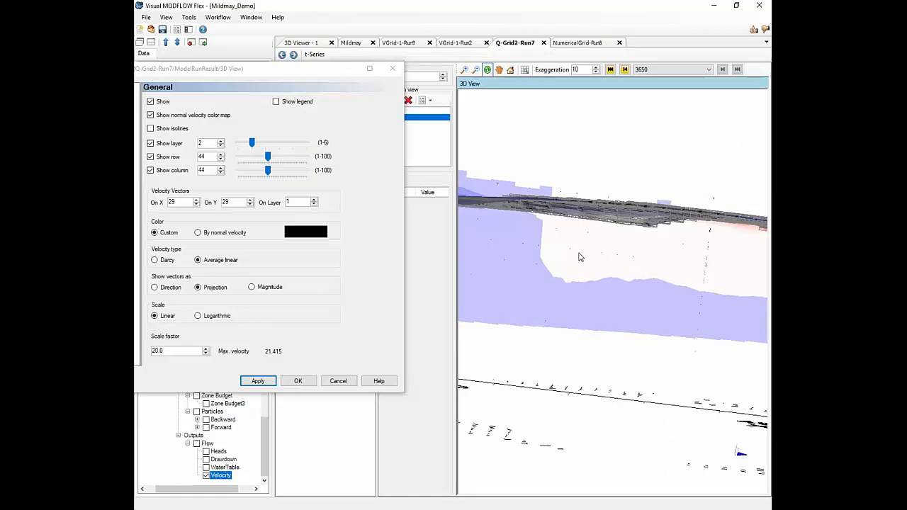
left_click_drag(579, 257, 652, 213)
left_click(499, 69)
left_click_drag(643, 270, 569, 275)
left_click(486, 70)
left_click(338, 382)
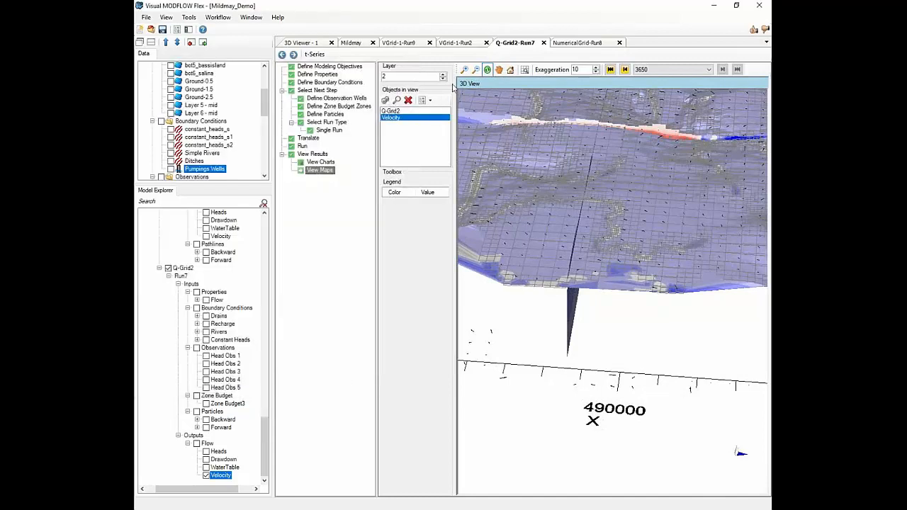
Step: Switch to the NumericalGrid-Run8 results and examine the velocity slices and river zones from a low angle
left_click(579, 44)
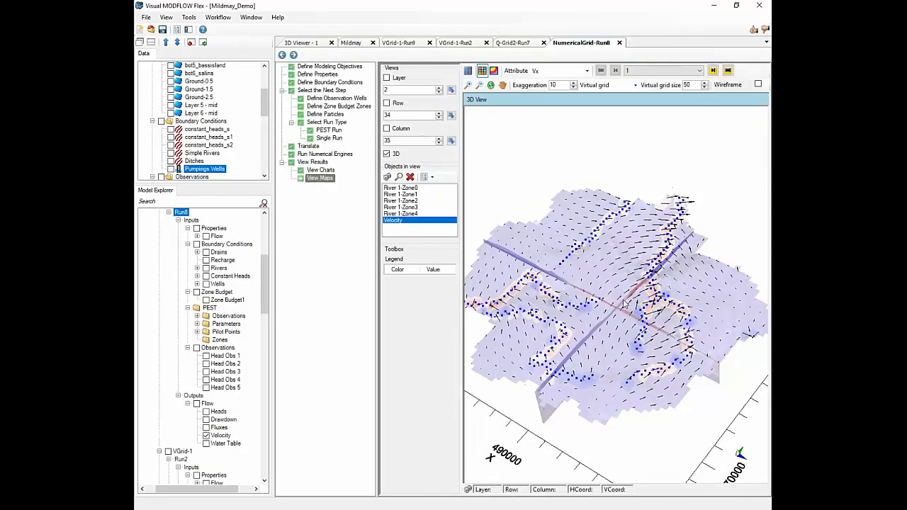
left_click_drag(622, 309, 675, 358)
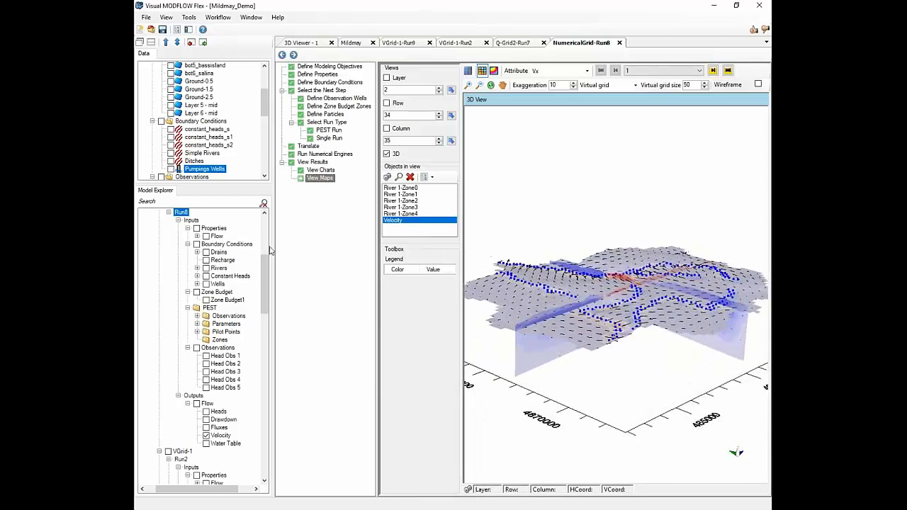